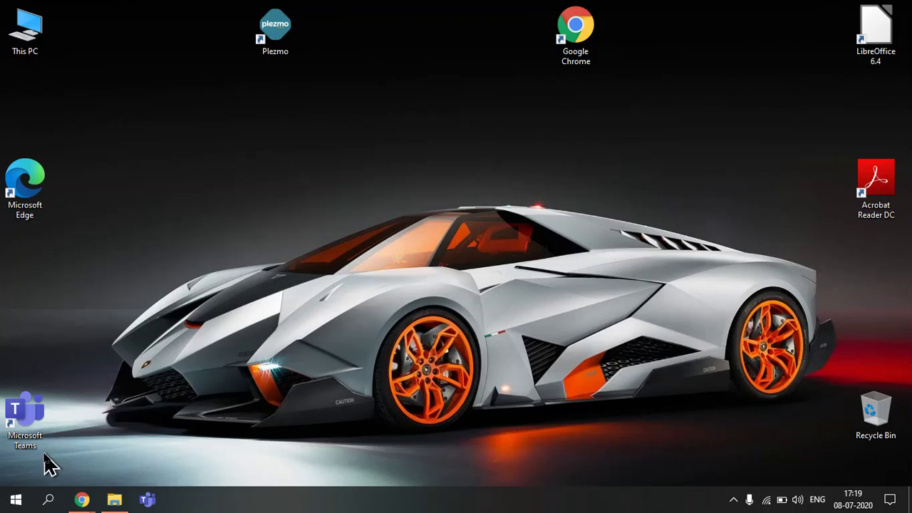
Step: Search for the Settings app, open it, and go to the Background page of Personalization
{"action": "left_click", "coordinate": [17, 499]}
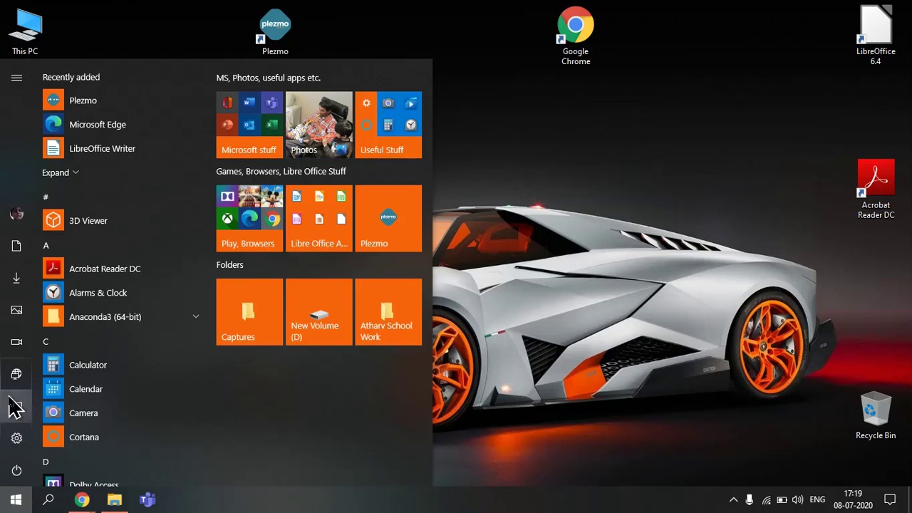
{"action": "mouse_move", "coordinate": [27, 440]}
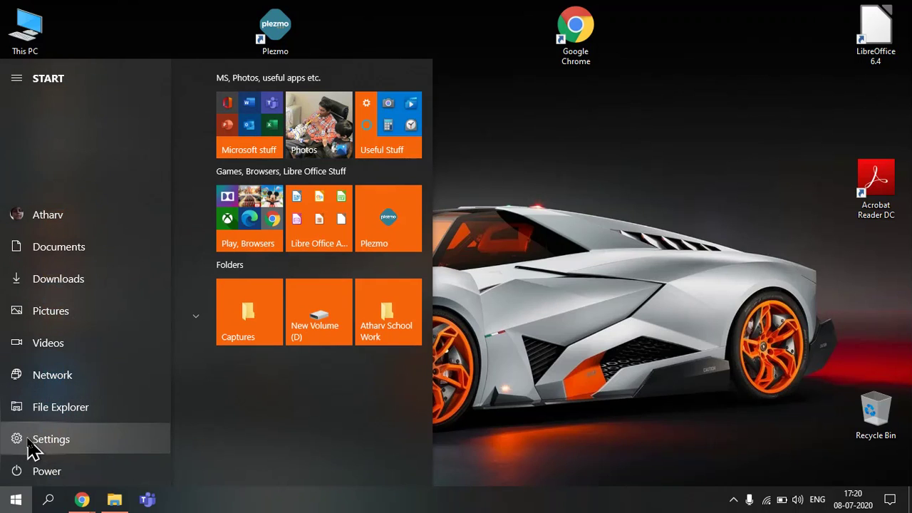
{"action": "type", "text": "sett"}
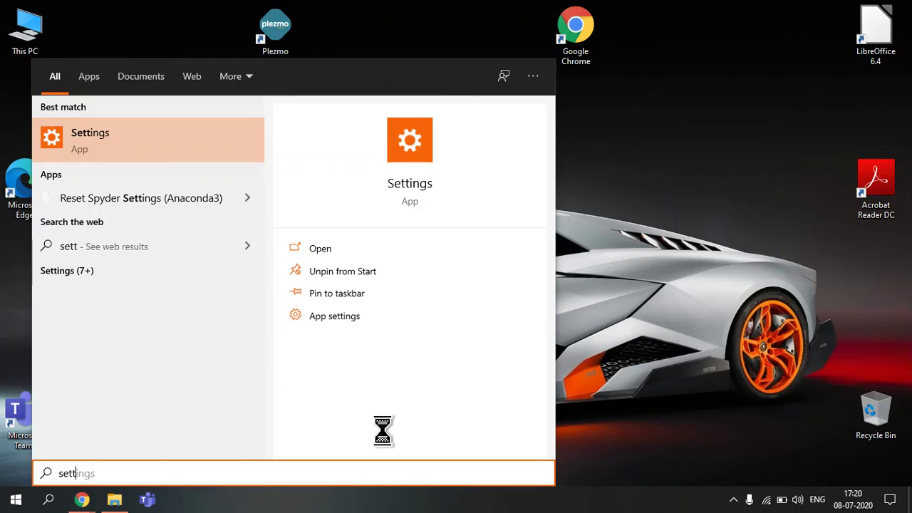
{"action": "type", "text": "ings"}
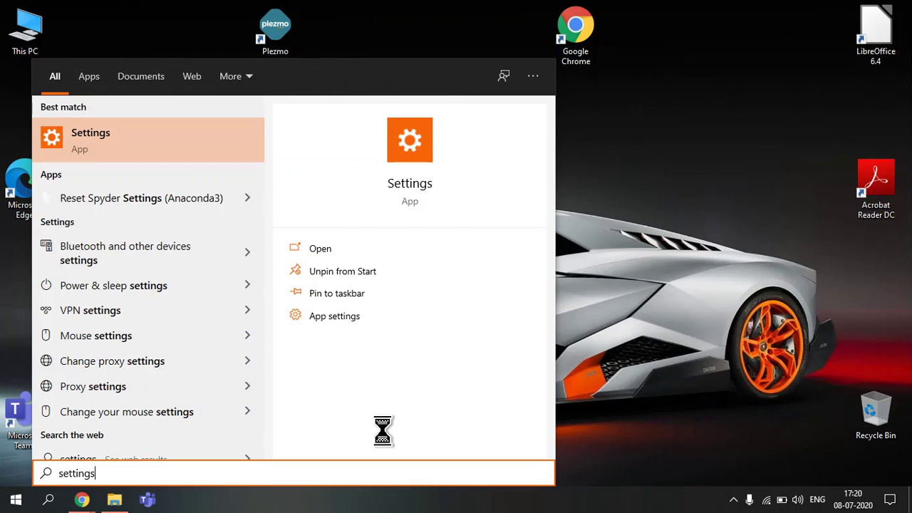
{"action": "key", "text": "Return"}
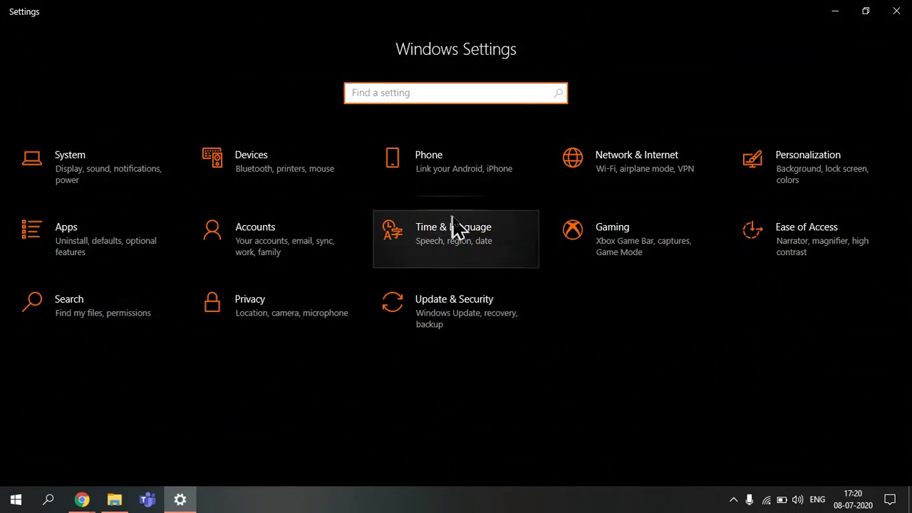
{"action": "left_click", "coordinate": [832, 180]}
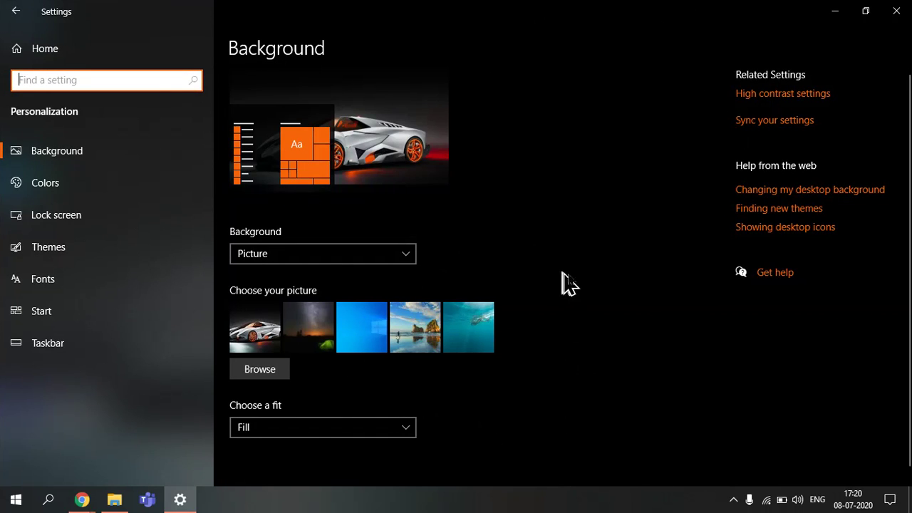
{"action": "scroll", "coordinate": [906, 428], "scroll_direction": "down", "scroll_amount": 1}
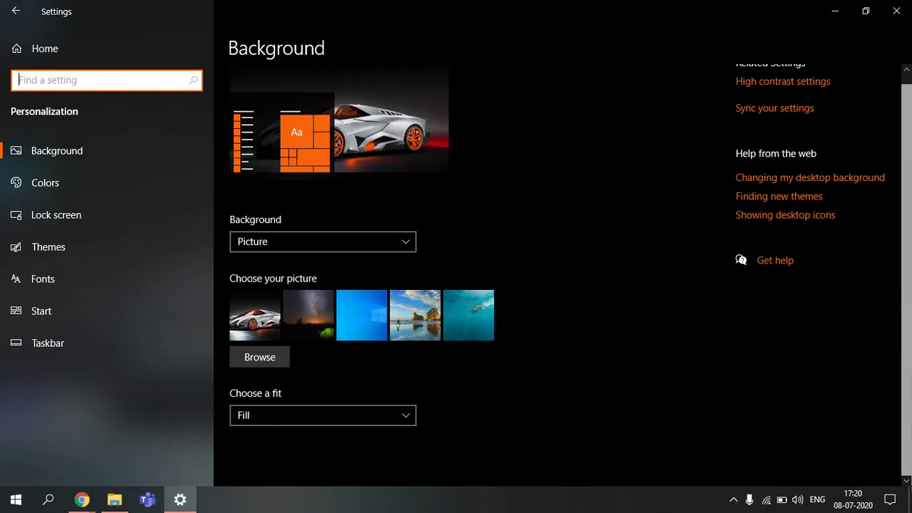
{"action": "scroll", "coordinate": [906, 428], "scroll_direction": "up", "scroll_amount": 1}
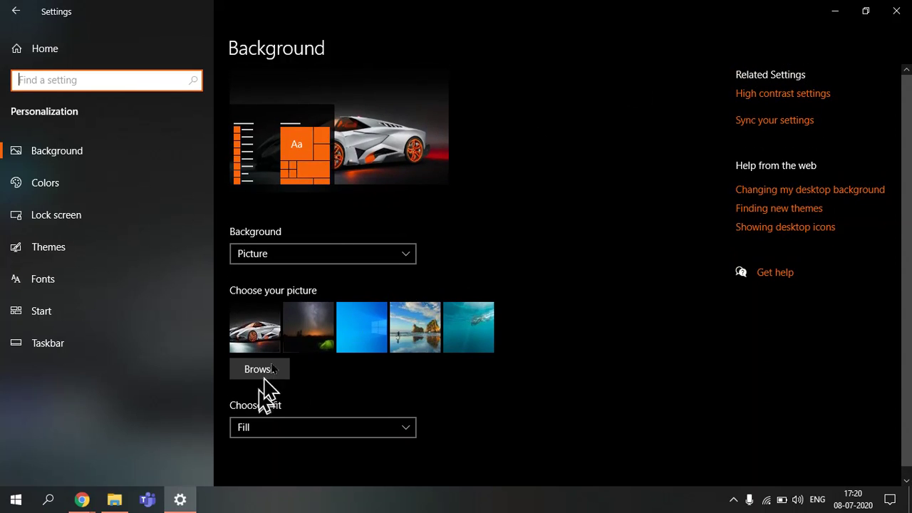
Step: Try Slideshow as the desktop background type, restore Picture, and cancel browsing for an image
{"action": "left_click", "coordinate": [325, 256]}
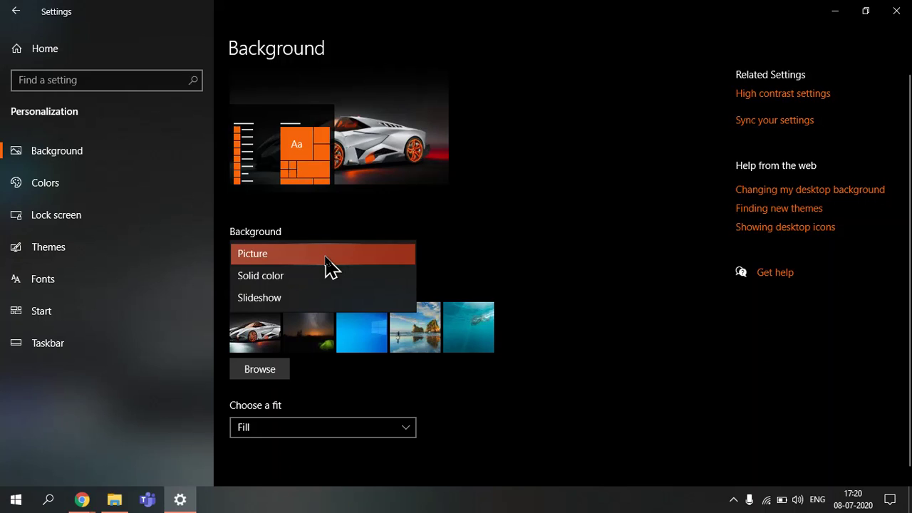
{"action": "left_click", "coordinate": [329, 305]}
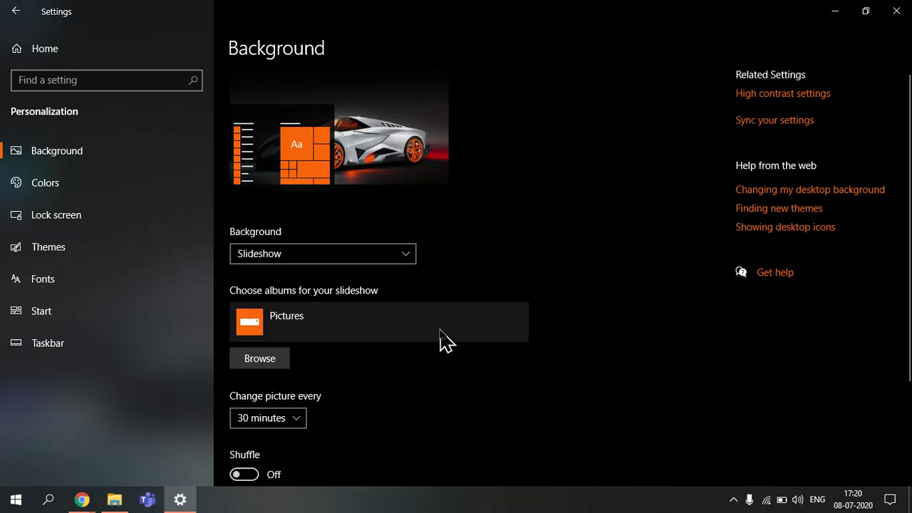
{"action": "left_click", "coordinate": [365, 263]}
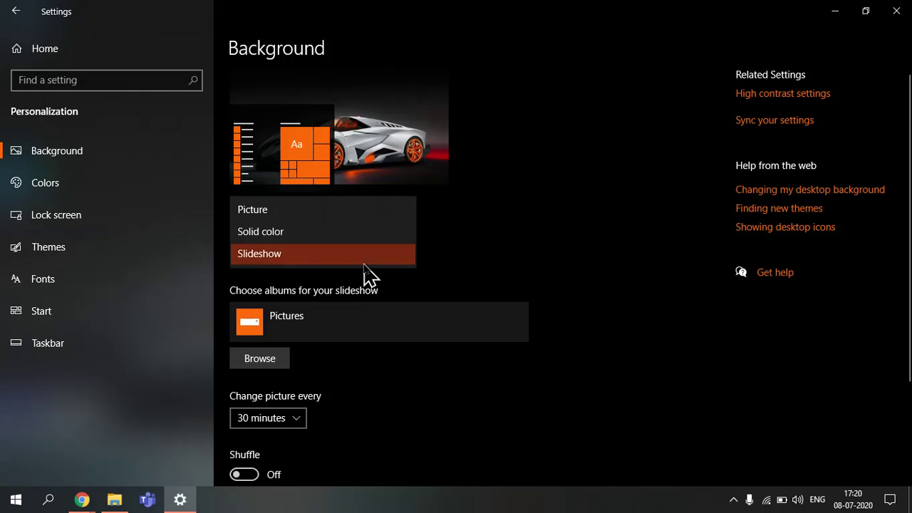
{"action": "left_click", "coordinate": [351, 211]}
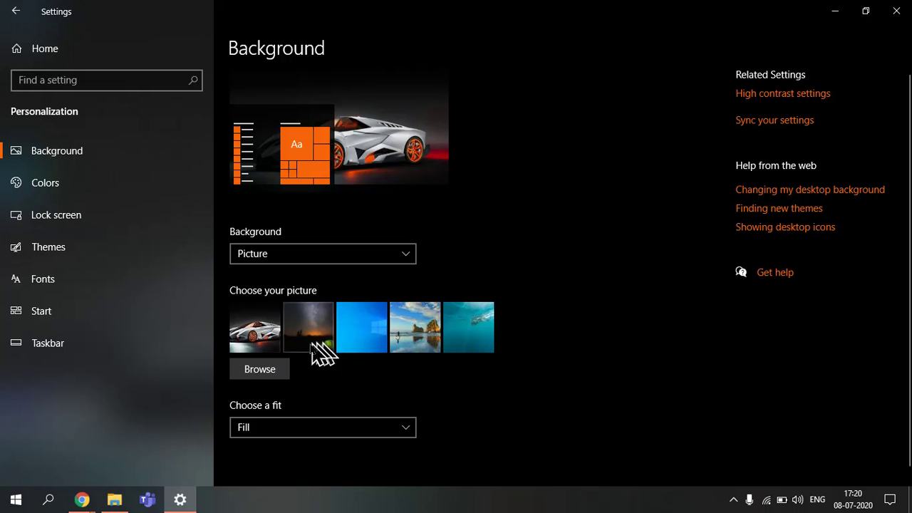
{"action": "left_click", "coordinate": [241, 375]}
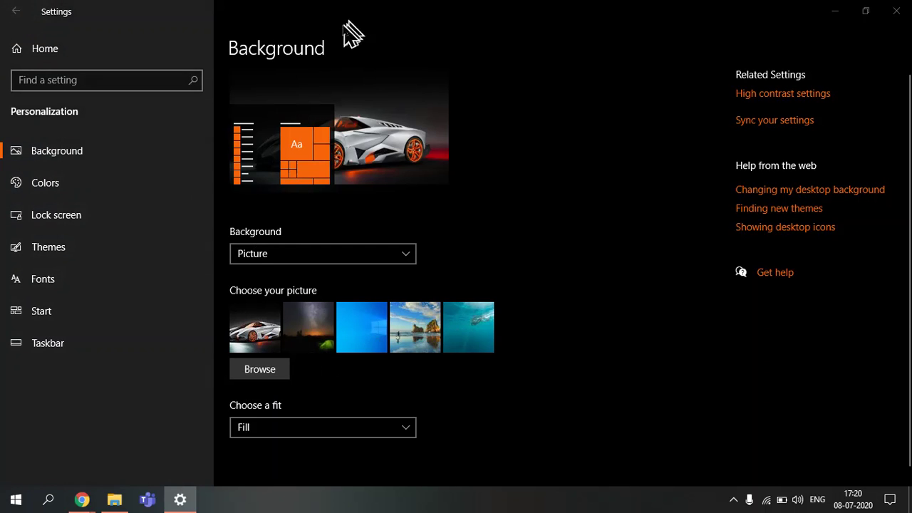
{"action": "left_click", "coordinate": [436, 13]}
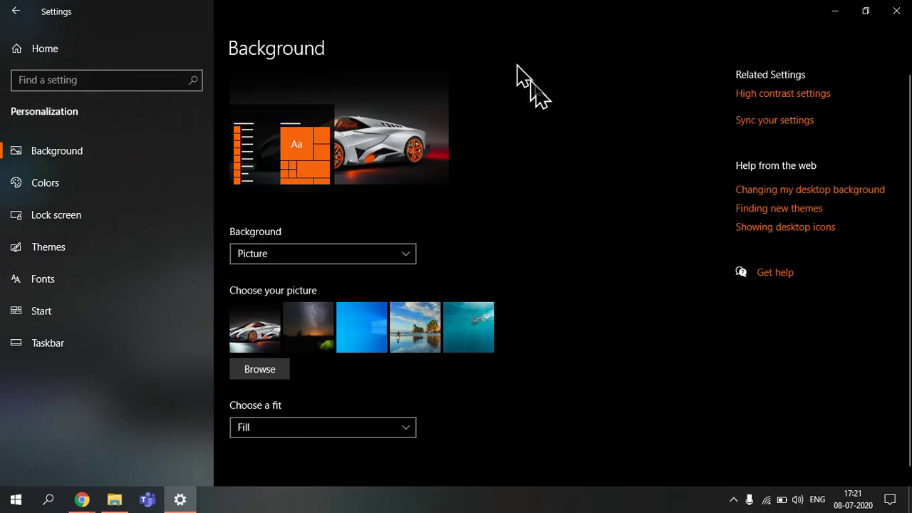
Step: Open the Colors settings and set the Windows color mode to Light
{"action": "left_click", "coordinate": [135, 191]}
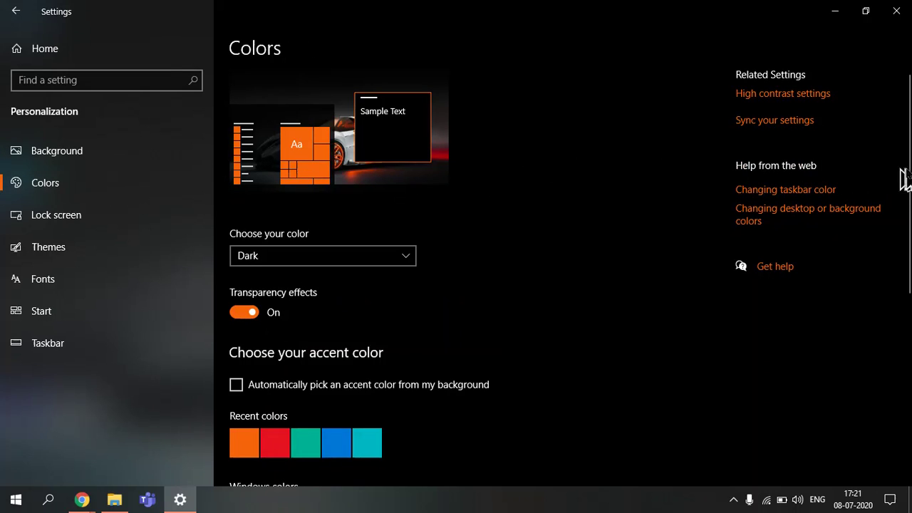
{"action": "scroll", "coordinate": [910, 178], "scroll_direction": "down", "scroll_amount": 1}
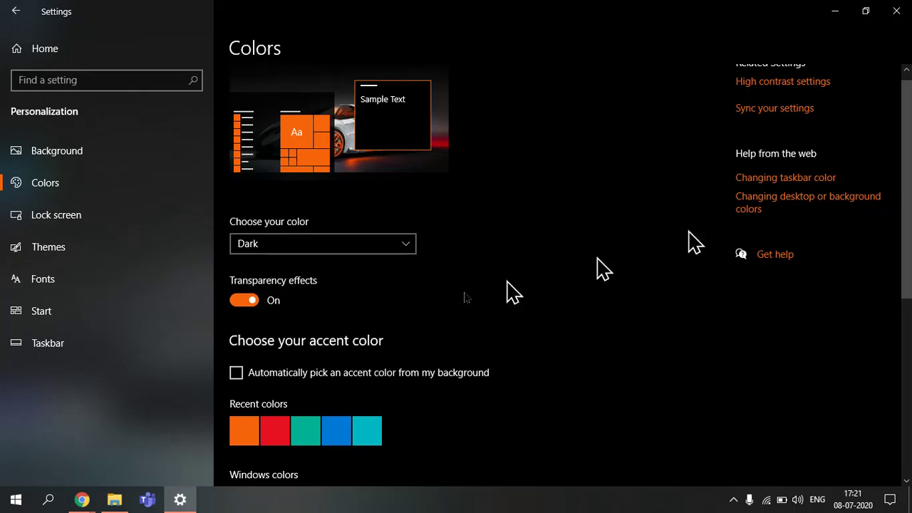
{"action": "left_click", "coordinate": [361, 250]}
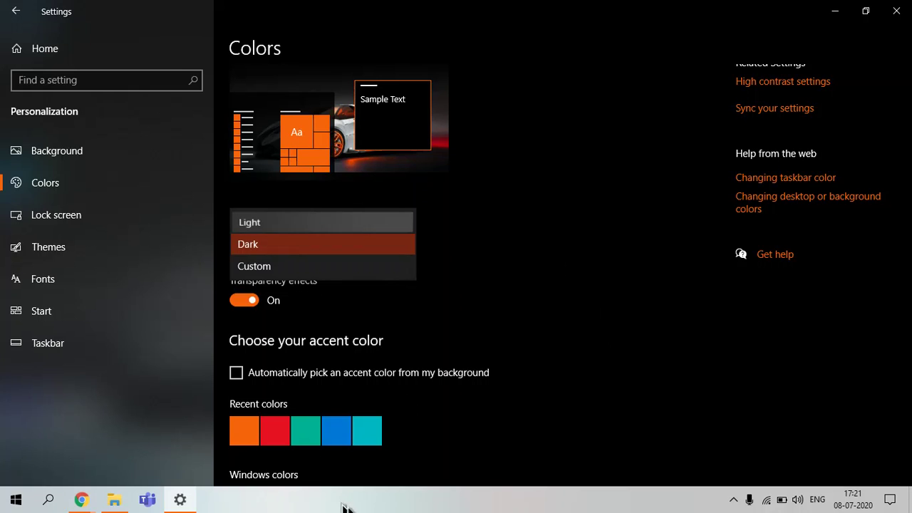
{"action": "key", "text": "Return"}
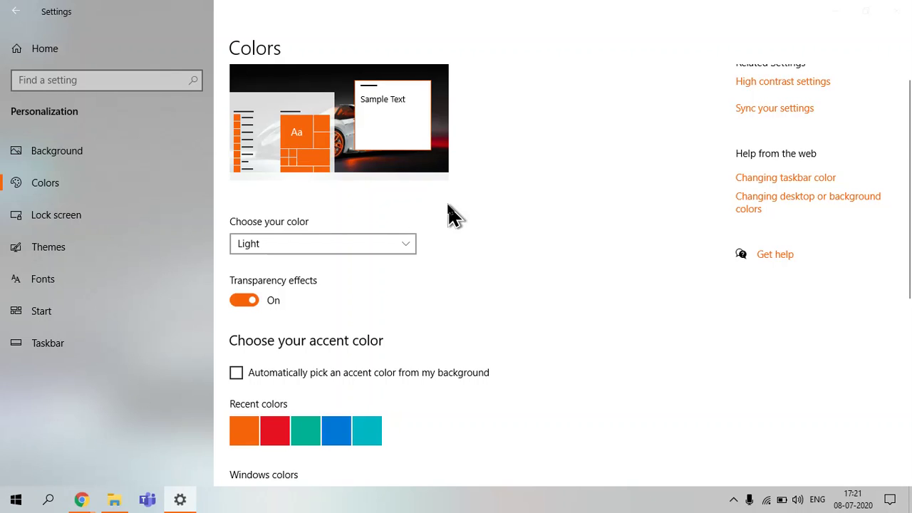
Step: Set the Windows color mode back to Dark, leaving the list of modes without choosing another option
{"action": "left_click", "coordinate": [380, 246]}
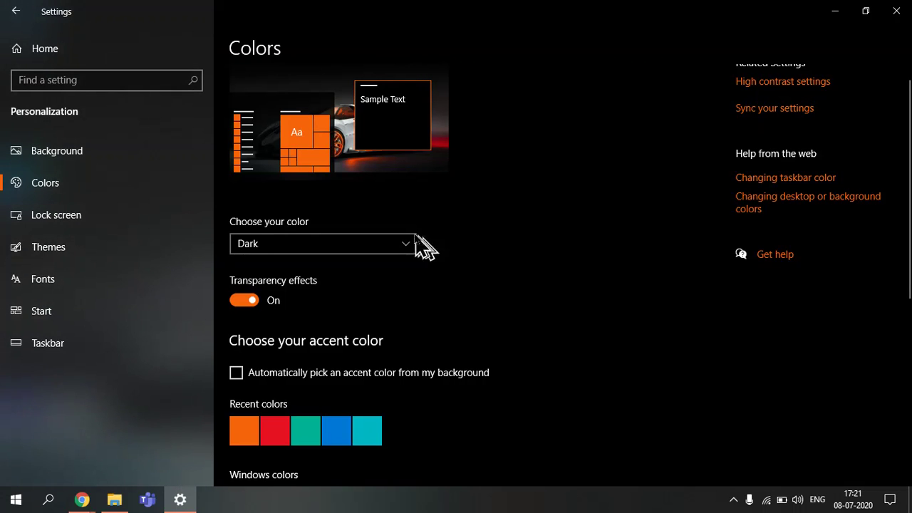
{"action": "left_click", "coordinate": [405, 243]}
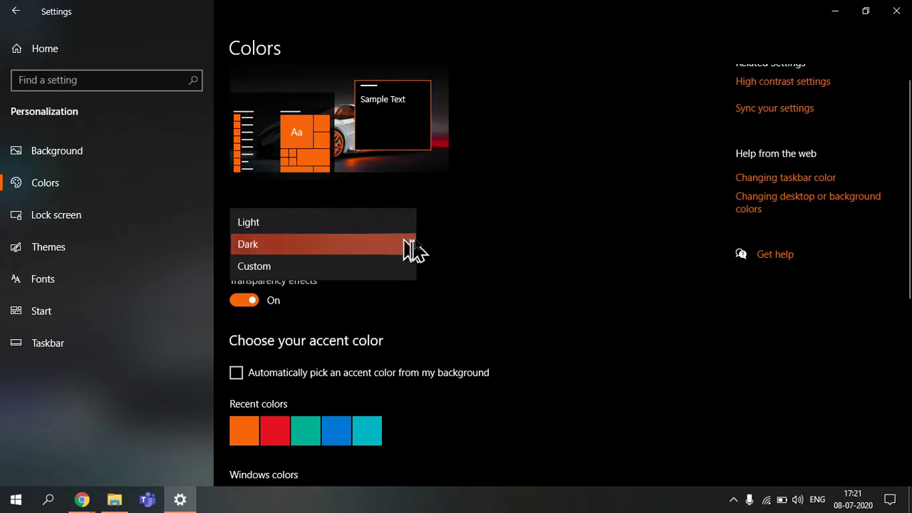
{"action": "left_click", "coordinate": [493, 249]}
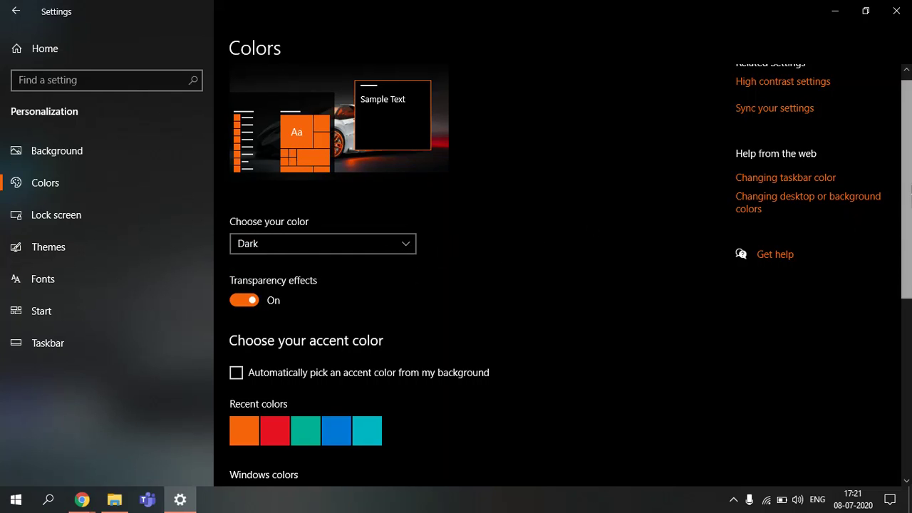
Step: Set the accent color to Red from the recent colors and raise the volume to preview the accent on its indicator
{"action": "left_click_drag", "start_coordinate": [910, 191], "coordinate": [910, 257]}
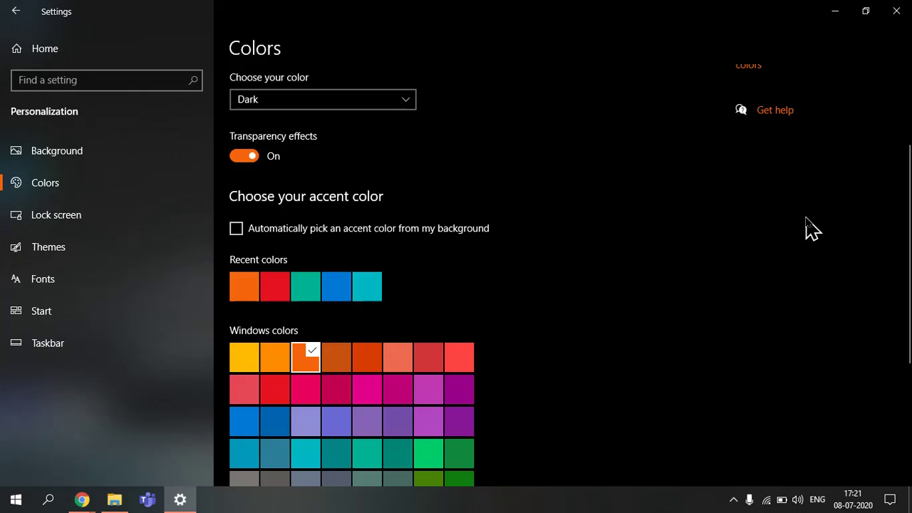
{"action": "scroll", "coordinate": [570, 271], "scroll_direction": "down", "scroll_amount": 5}
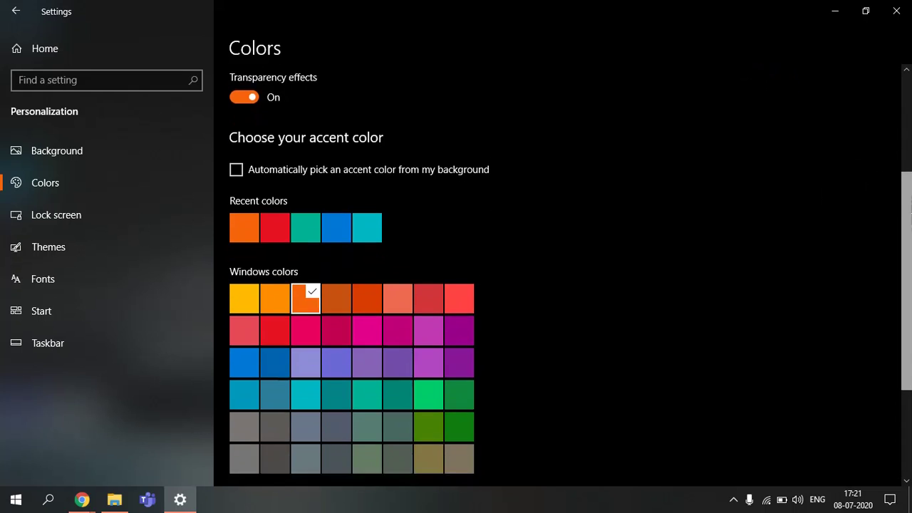
{"action": "left_click_drag", "start_coordinate": [910, 258], "coordinate": [909, 239]}
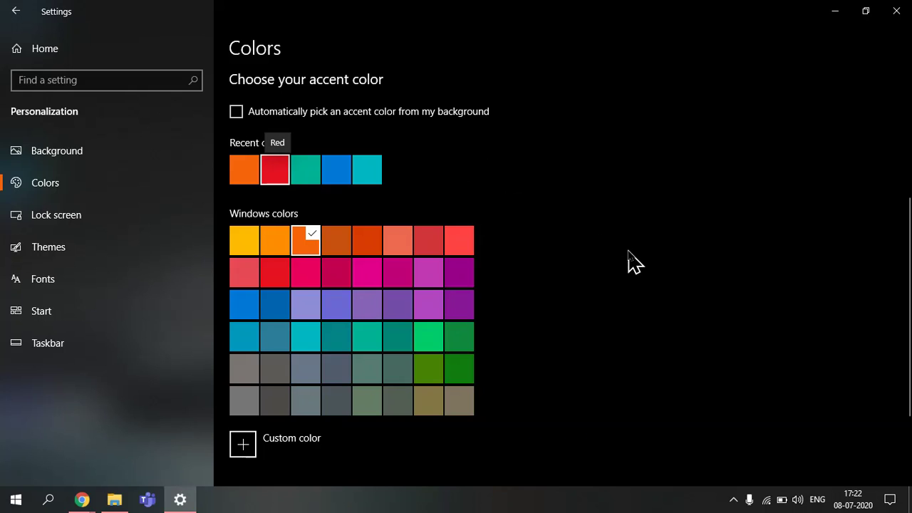
{"action": "key", "text": "XF86AudioRaiseVolume"}
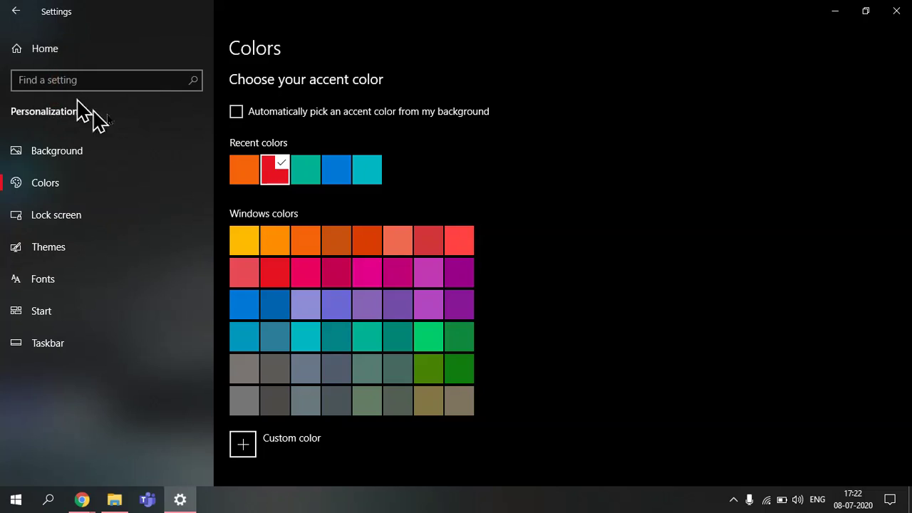
Step: Set the accent color to orange from the recent colors and preview it on the brightness, battery and volume indicators
{"action": "left_click", "coordinate": [256, 173]}
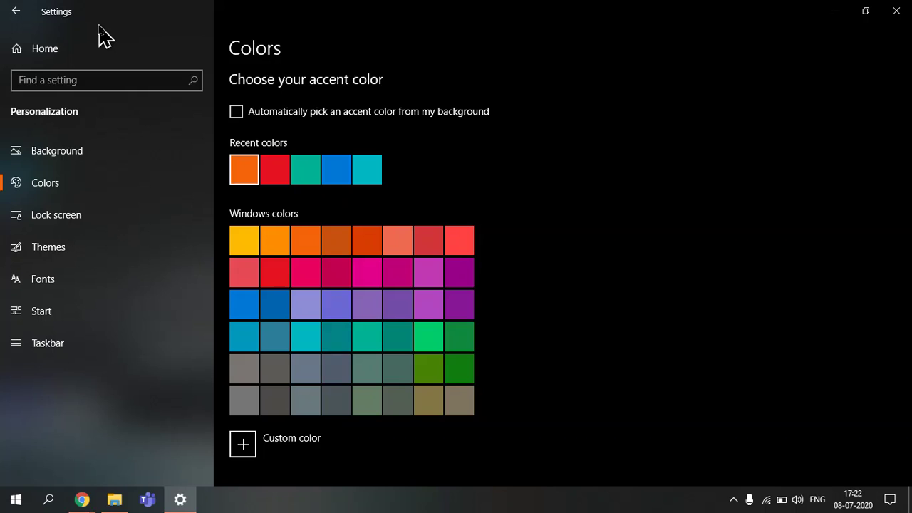
{"action": "key", "text": "XF86MonBrightnessUp"}
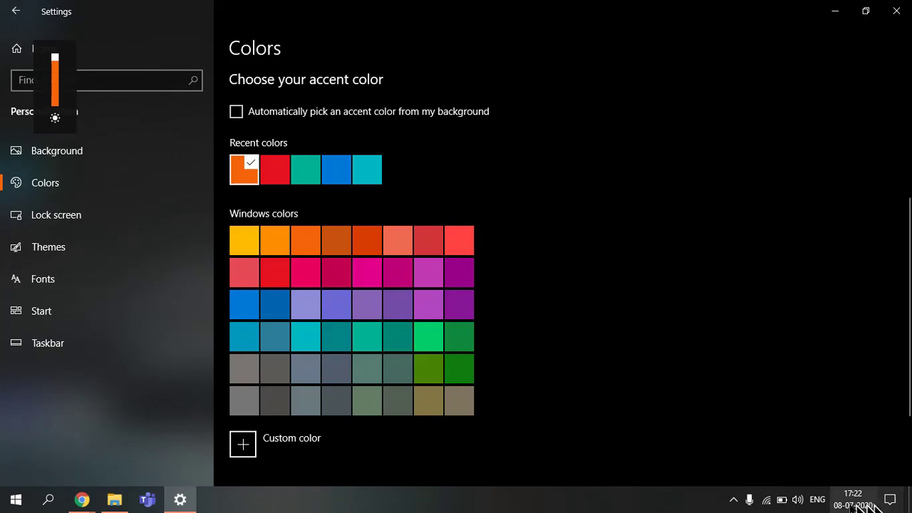
{"action": "left_click", "coordinate": [782, 499]}
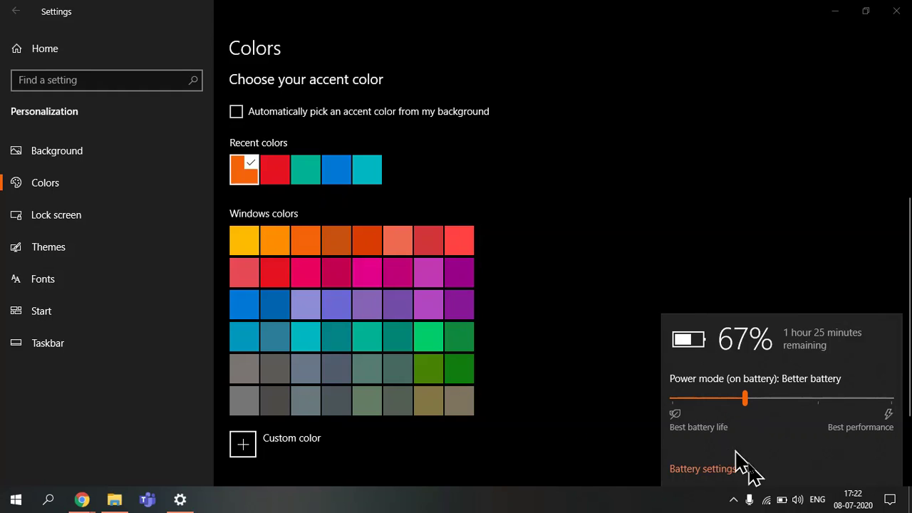
{"action": "left_click", "coordinate": [782, 503]}
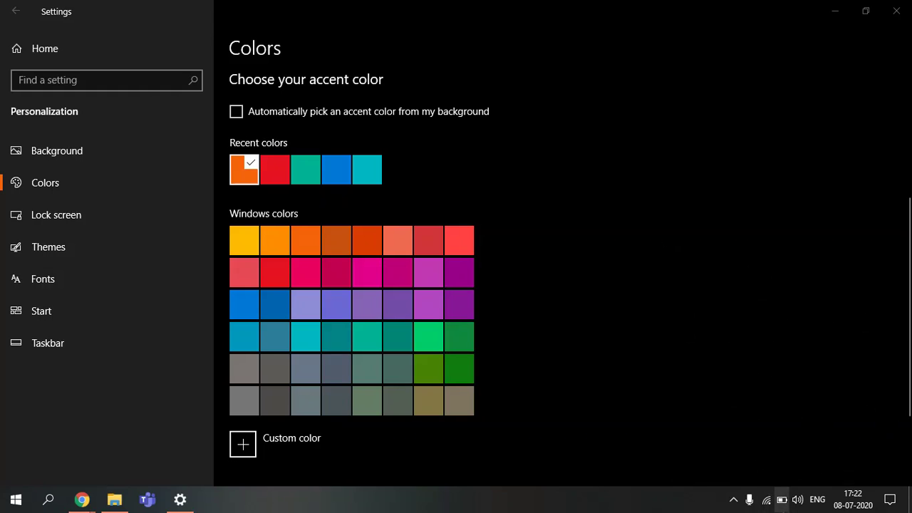
{"action": "left_click", "coordinate": [798, 501]}
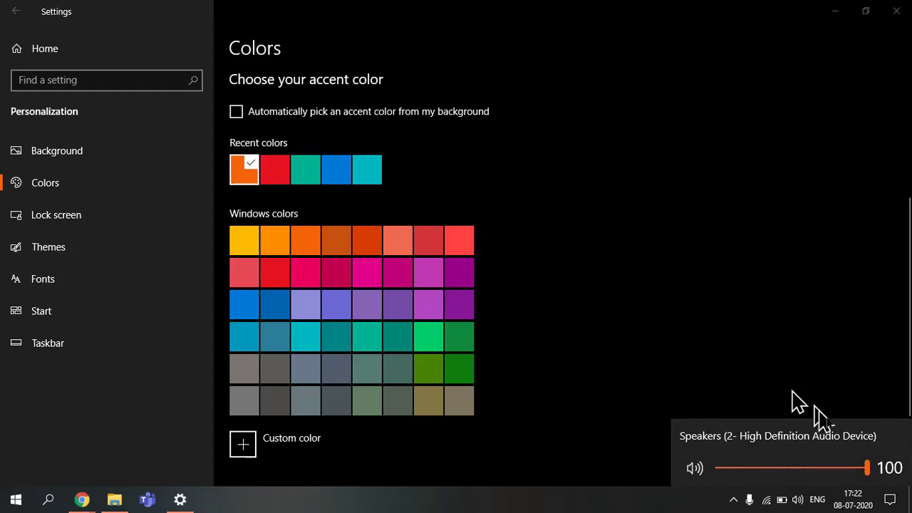
{"action": "left_click", "coordinate": [750, 287]}
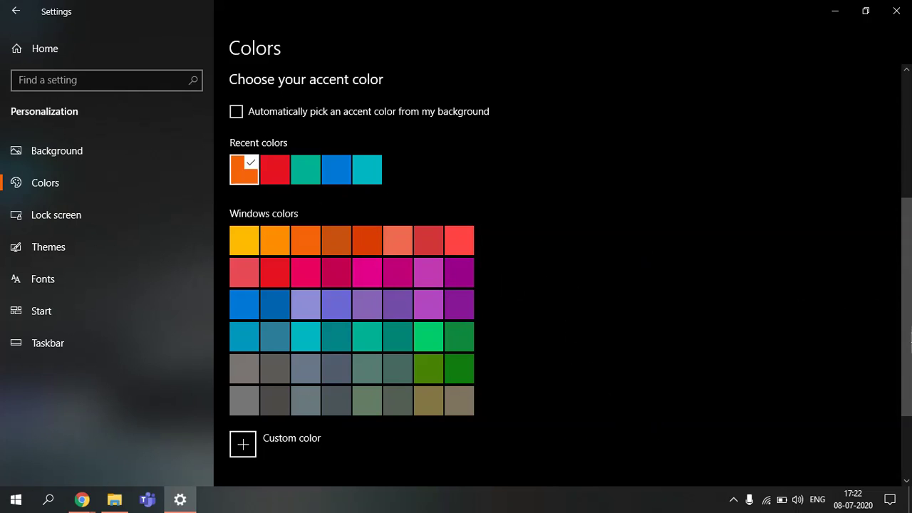
Step: Accept the current orange in the custom accent color picker and show the accent color on Start, taskbar, and action center
{"action": "scroll", "coordinate": [910, 306], "scroll_direction": "down", "scroll_amount": 3}
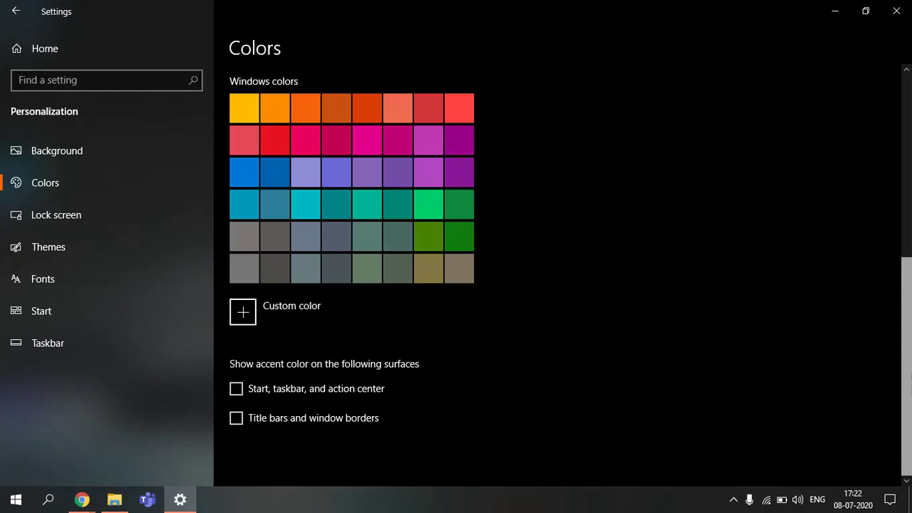
{"action": "left_click", "coordinate": [245, 313]}
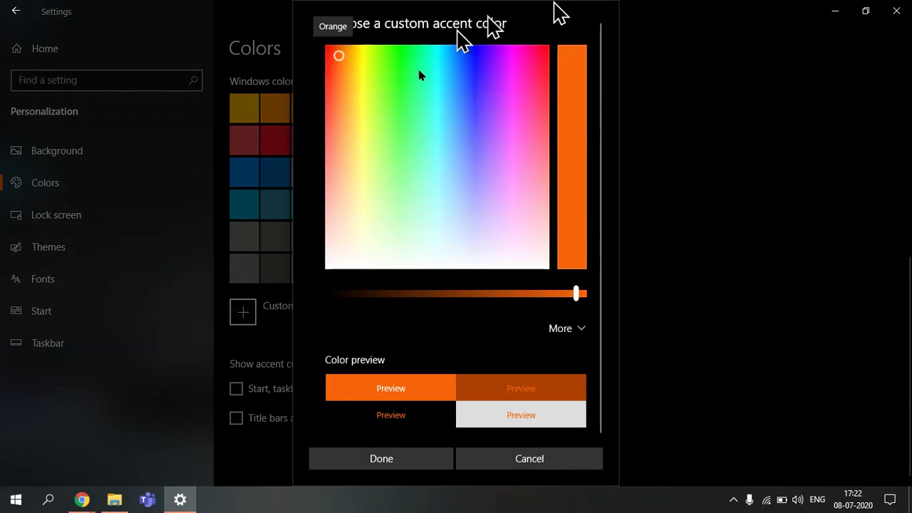
{"action": "left_click", "coordinate": [420, 466]}
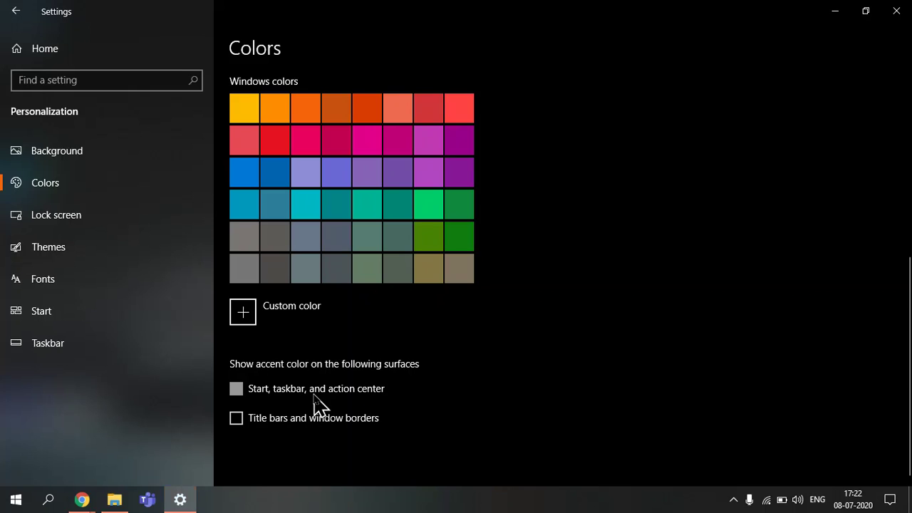
{"action": "left_click", "coordinate": [314, 396]}
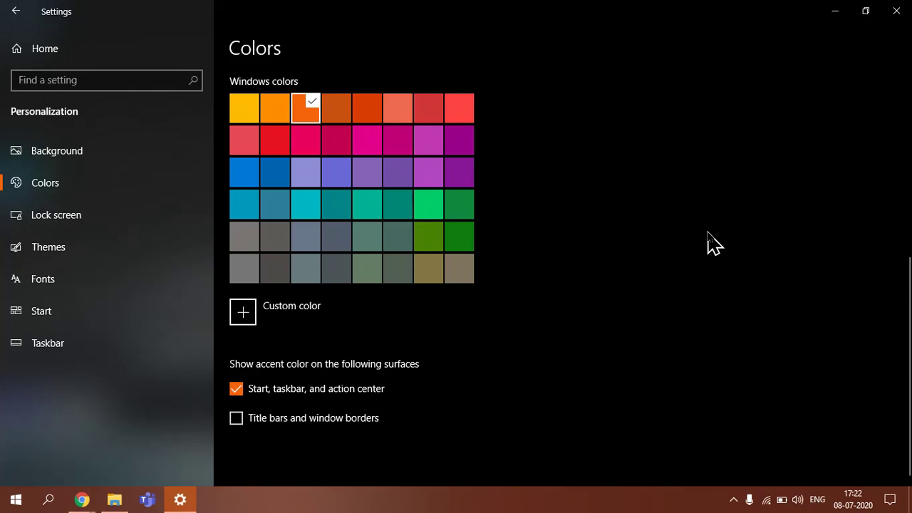
Step: Preview the accent color on the Start menu and stop showing it on Start, taskbar, and action center
{"action": "key", "text": "super"}
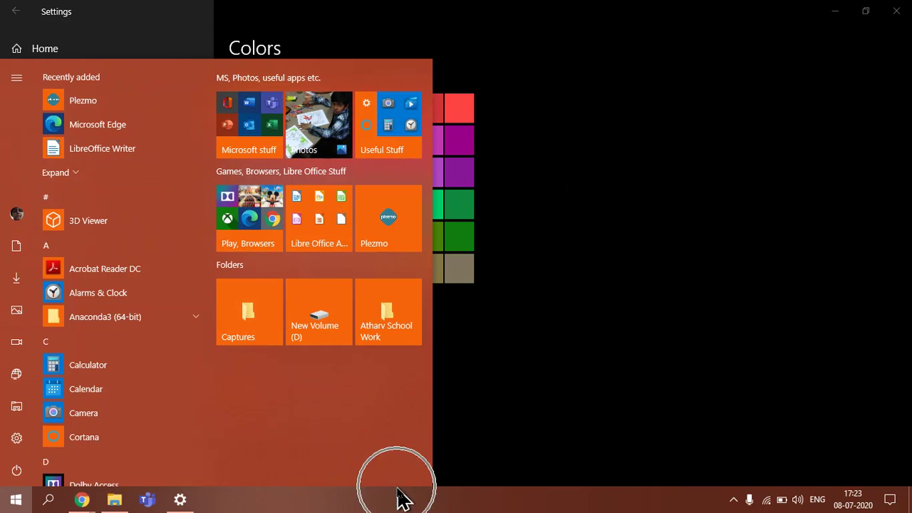
{"action": "left_click", "coordinate": [540, 380]}
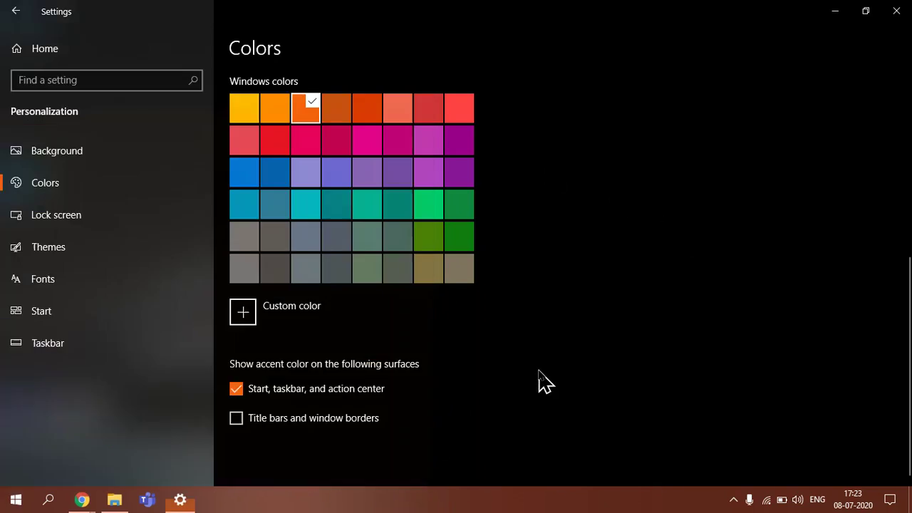
{"action": "left_click", "coordinate": [372, 397]}
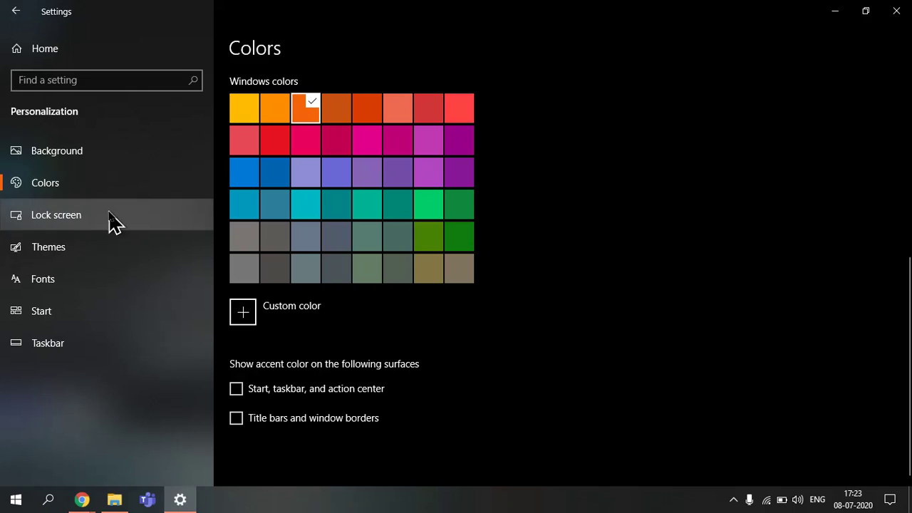
Step: Open the Lock screen settings and view the background type options without choosing a different one
{"action": "left_click", "coordinate": [187, 222]}
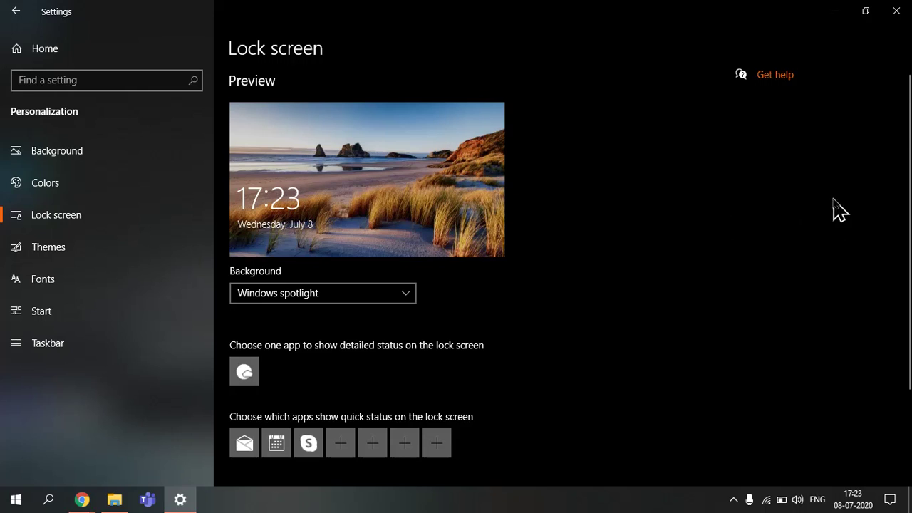
{"action": "left_click", "coordinate": [384, 300]}
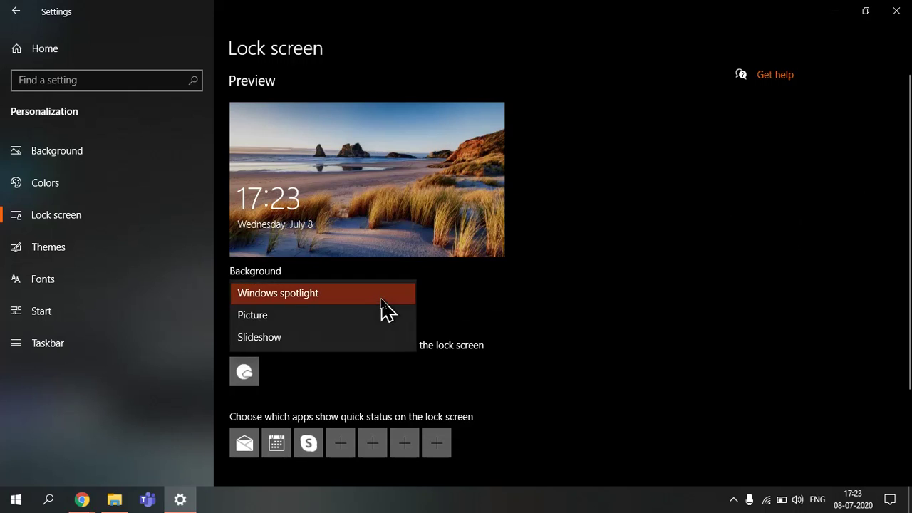
{"action": "left_click", "coordinate": [615, 251]}
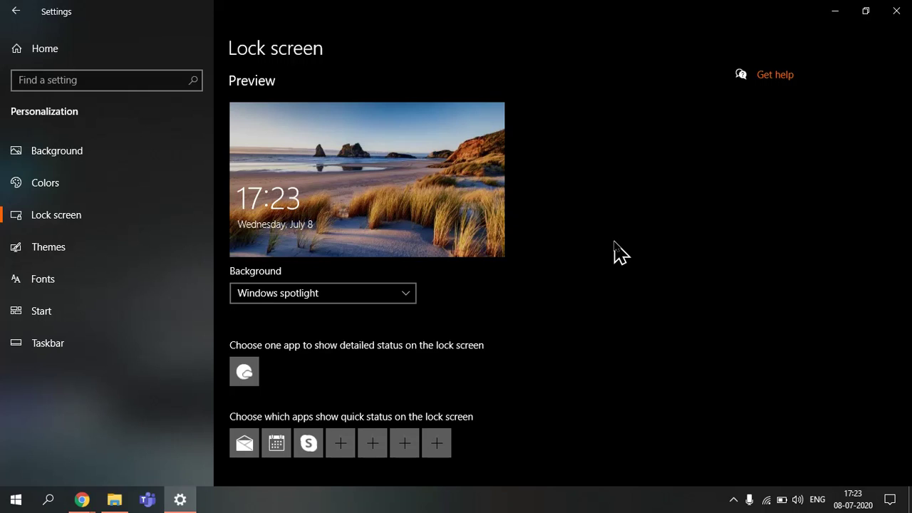
Step: Set the lock screen background to Picture and look over the background types again without changing the choice
{"action": "left_click", "coordinate": [399, 302]}
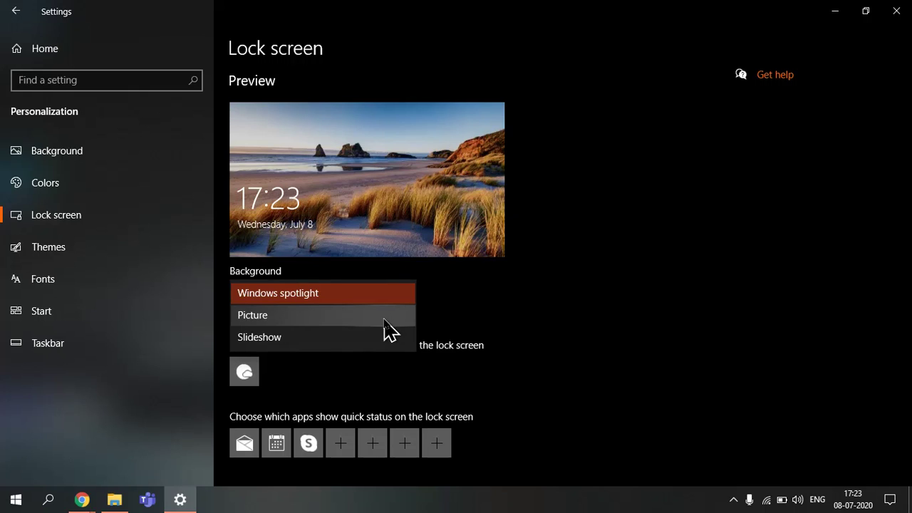
{"action": "left_click", "coordinate": [384, 315]}
{"action": "left_click", "coordinate": [383, 312]}
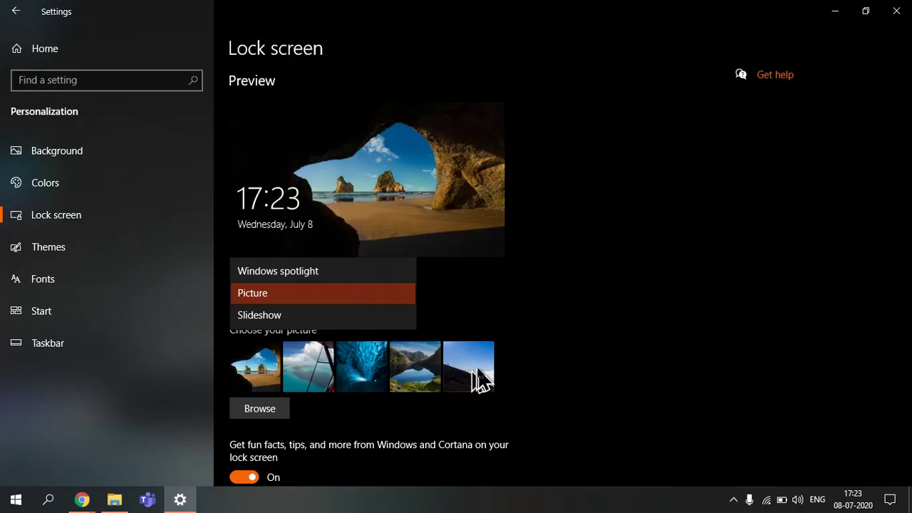
{"action": "left_click", "coordinate": [640, 315]}
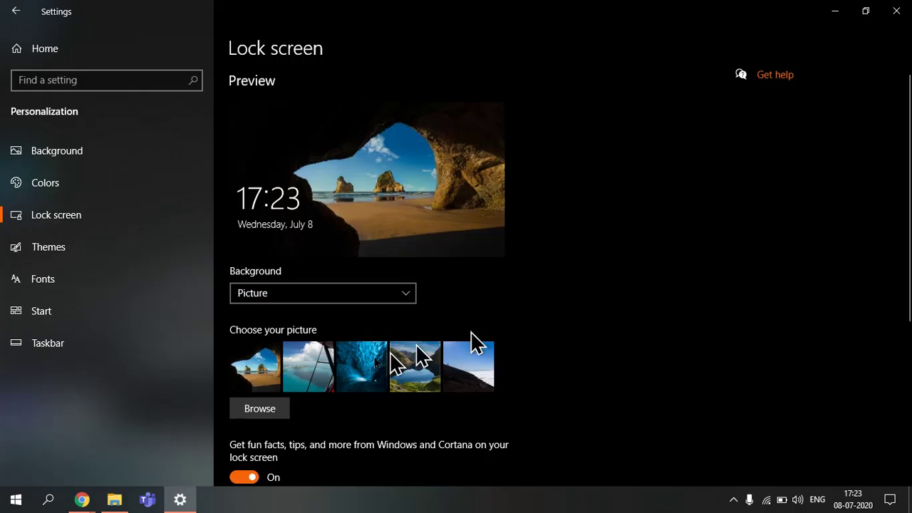
Step: Set the lock screen background to Slideshow and select the Pictures album to show its options
{"action": "left_click", "coordinate": [336, 308]}
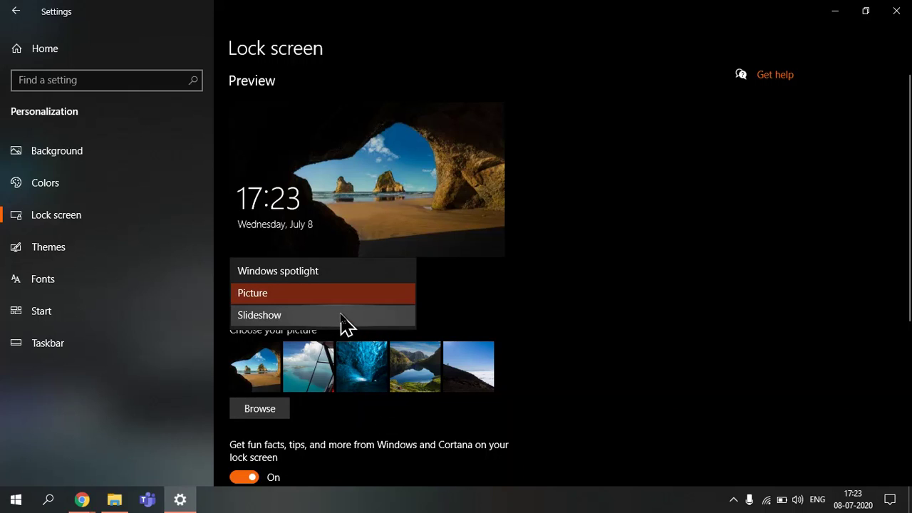
{"action": "left_click", "coordinate": [342, 317]}
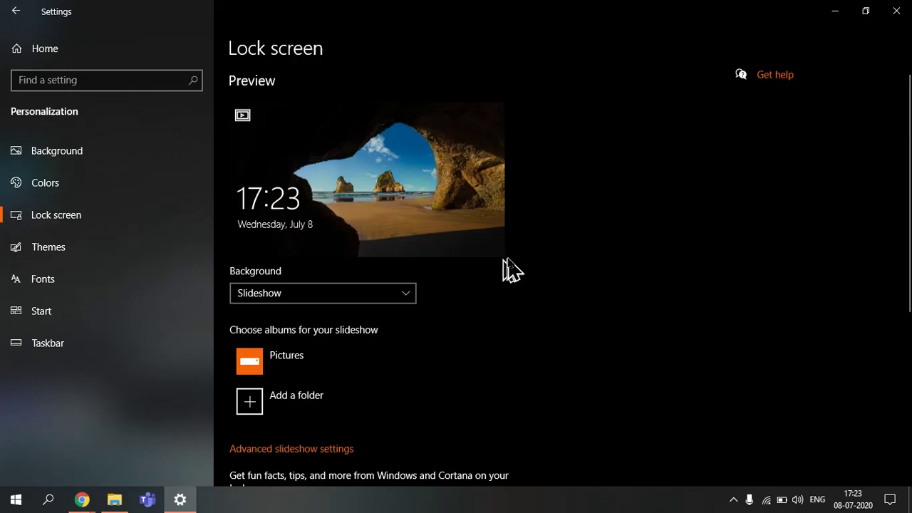
{"action": "left_click", "coordinate": [371, 362]}
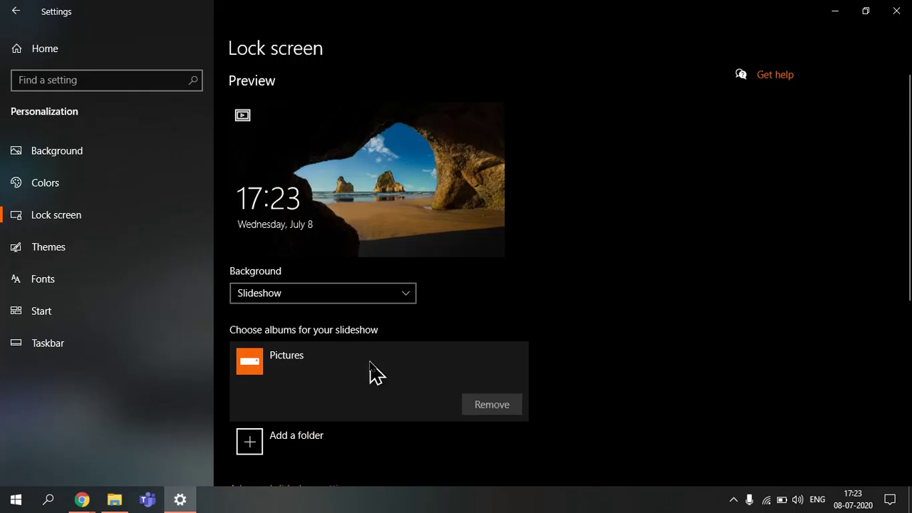
Step: Set the lock screen background back to Windows spotlight and review the app status and sign-in screen options
{"action": "left_click", "coordinate": [376, 298]}
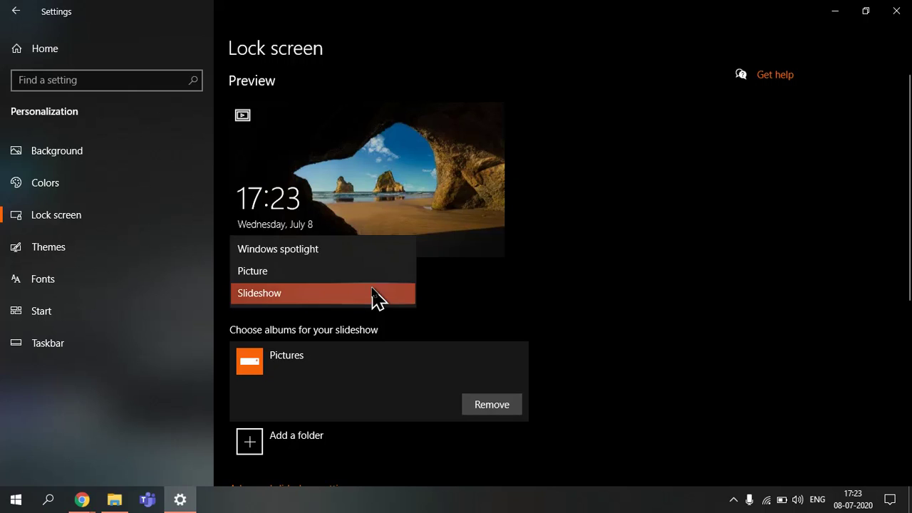
{"action": "left_click", "coordinate": [354, 249]}
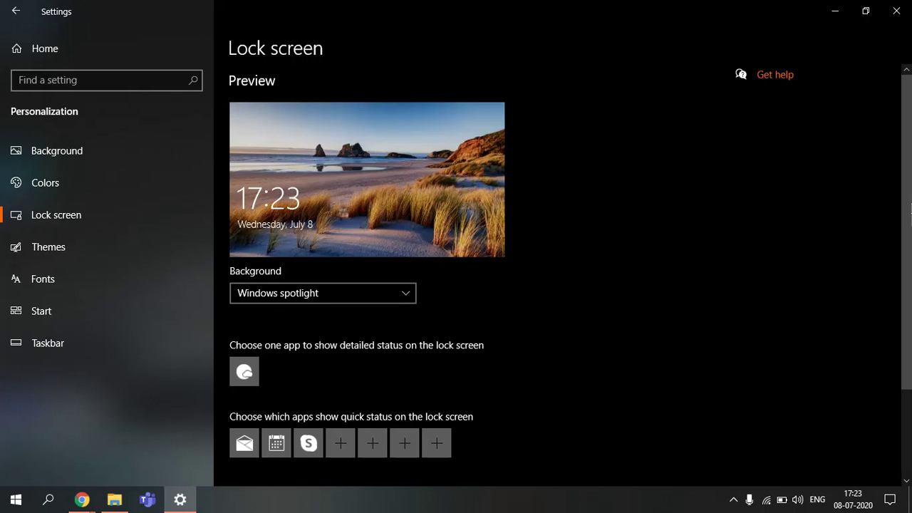
{"action": "scroll", "coordinate": [905, 214], "scroll_direction": "down", "scroll_amount": 3}
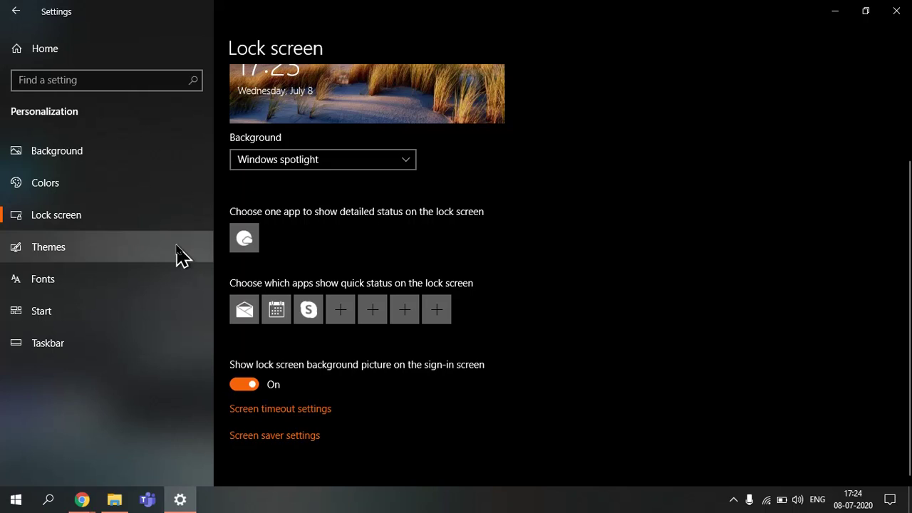
Step: Open the Themes settings and examine the current theme's components, the available themes and the related settings
{"action": "left_click", "coordinate": [178, 254]}
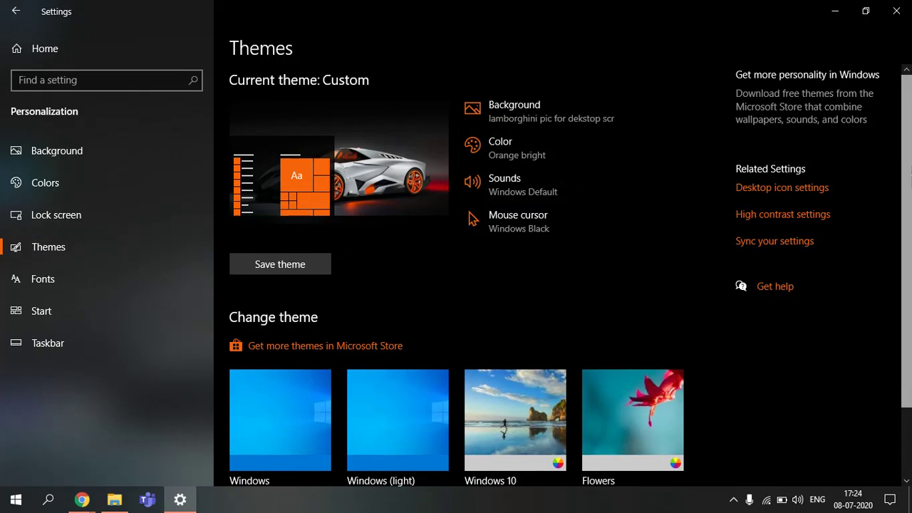
{"action": "scroll", "coordinate": [910, 171], "scroll_direction": "down", "scroll_amount": 3}
{"action": "scroll", "coordinate": [748, 199], "scroll_direction": "up", "scroll_amount": 3}
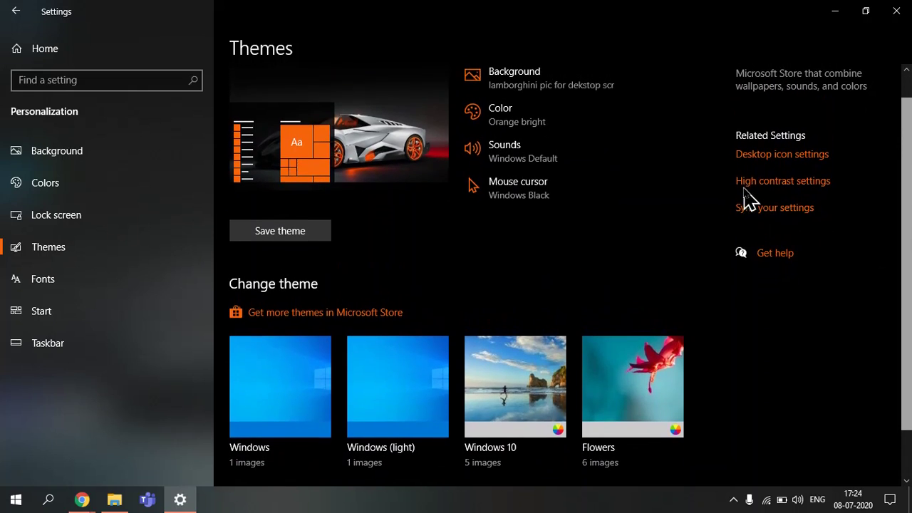
{"action": "scroll", "coordinate": [766, 206], "scroll_direction": "down", "scroll_amount": 2}
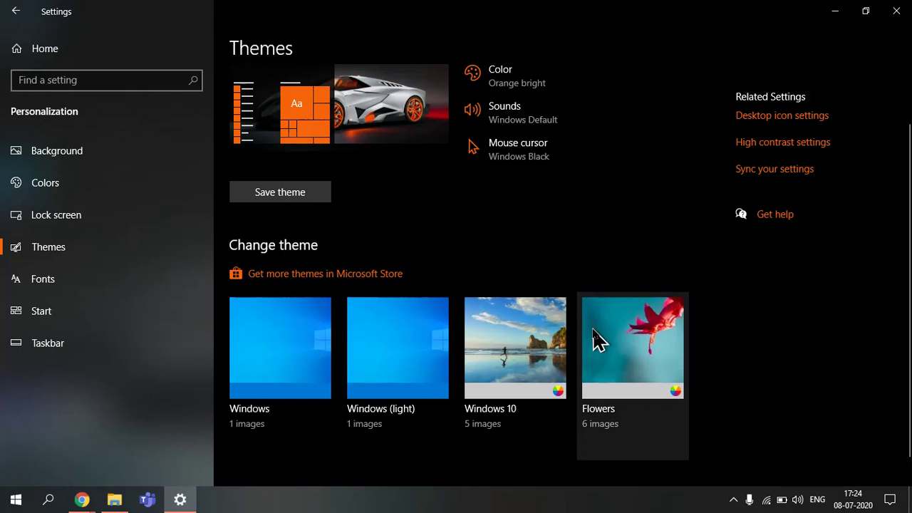
{"action": "scroll", "coordinate": [909, 254], "scroll_direction": "up", "scroll_amount": 2}
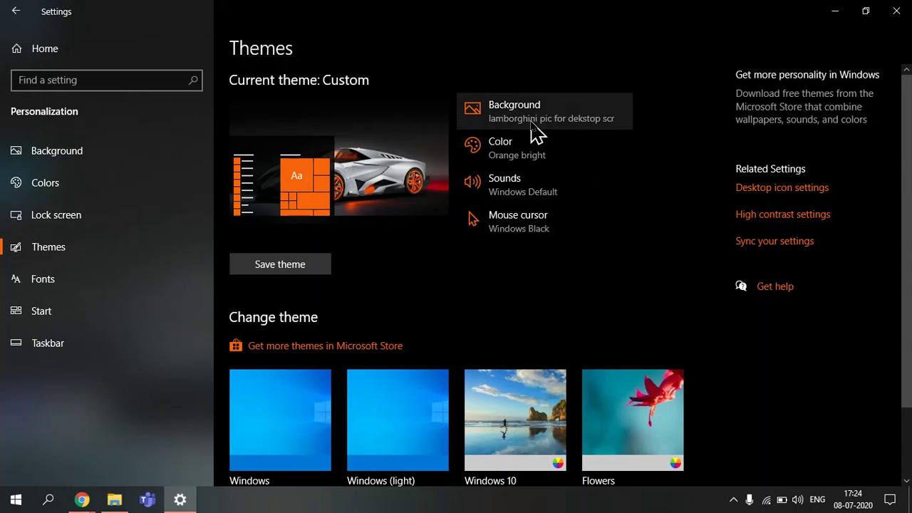
Step: View the Background page and the theme's Color settings, returning to Themes after each one
{"action": "left_click", "coordinate": [82, 152]}
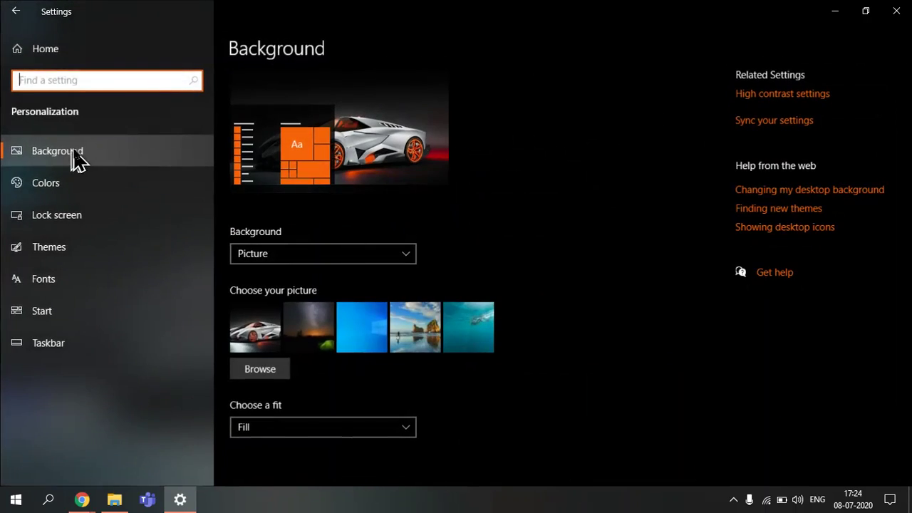
{"action": "left_click", "coordinate": [125, 267]}
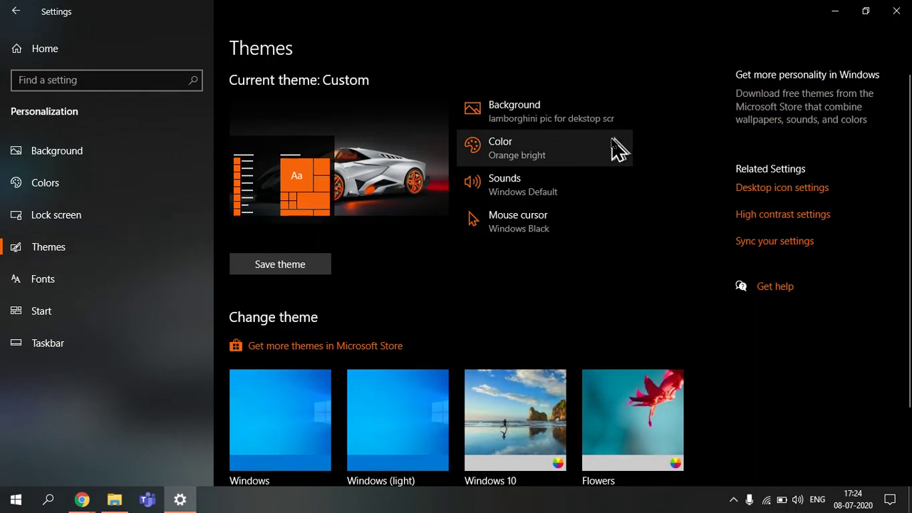
{"action": "left_click", "coordinate": [614, 147]}
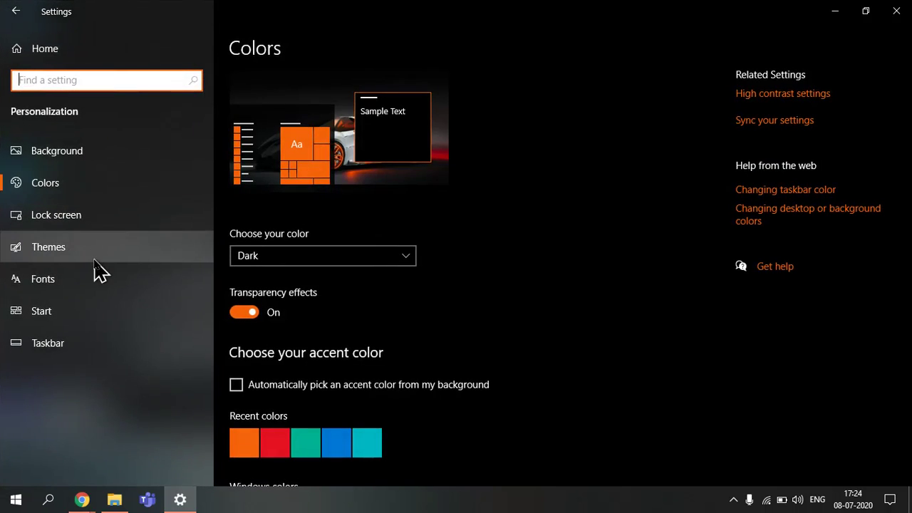
{"action": "left_click", "coordinate": [96, 260]}
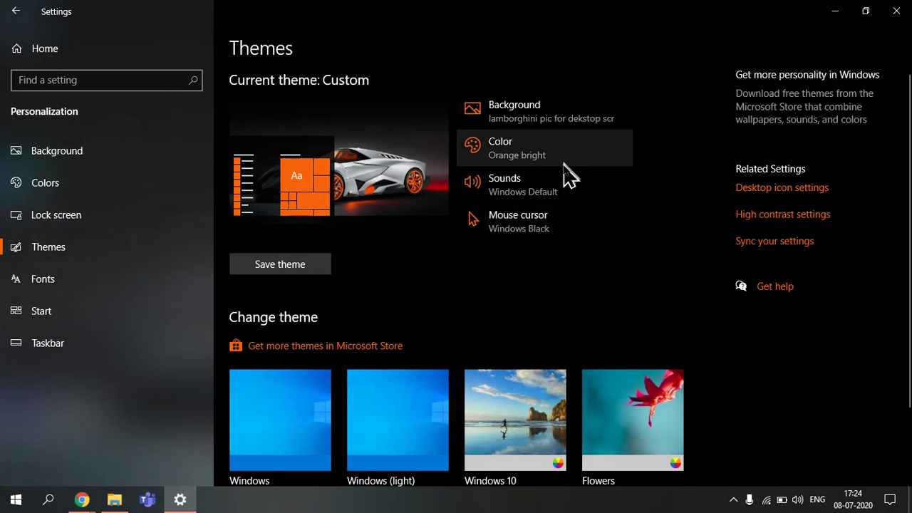
Step: Open the theme's sound settings and test the sound assigned to the Asterisk program event
{"action": "left_click", "coordinate": [572, 191]}
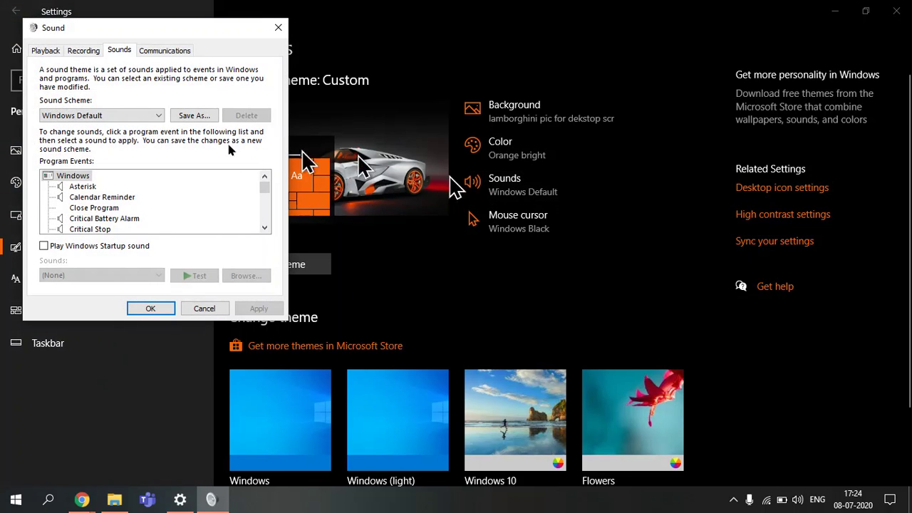
{"action": "left_click", "coordinate": [82, 190]}
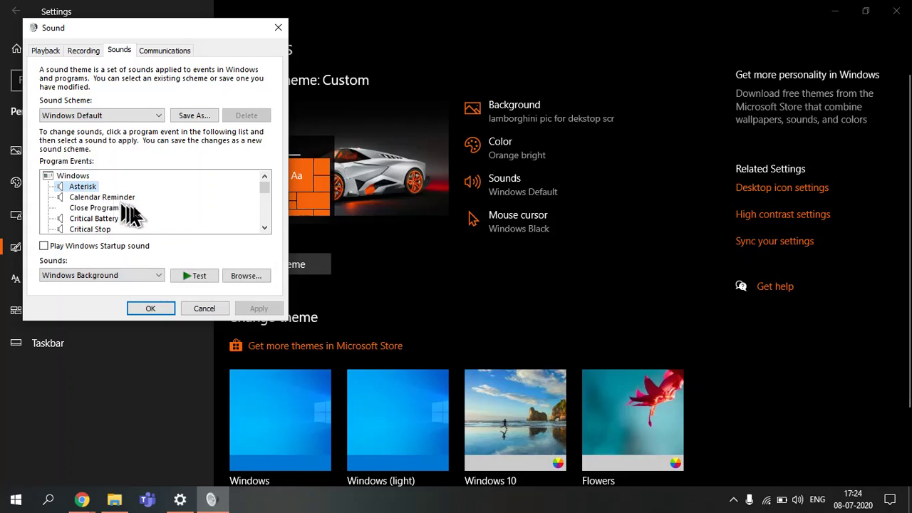
{"action": "left_click", "coordinate": [204, 279]}
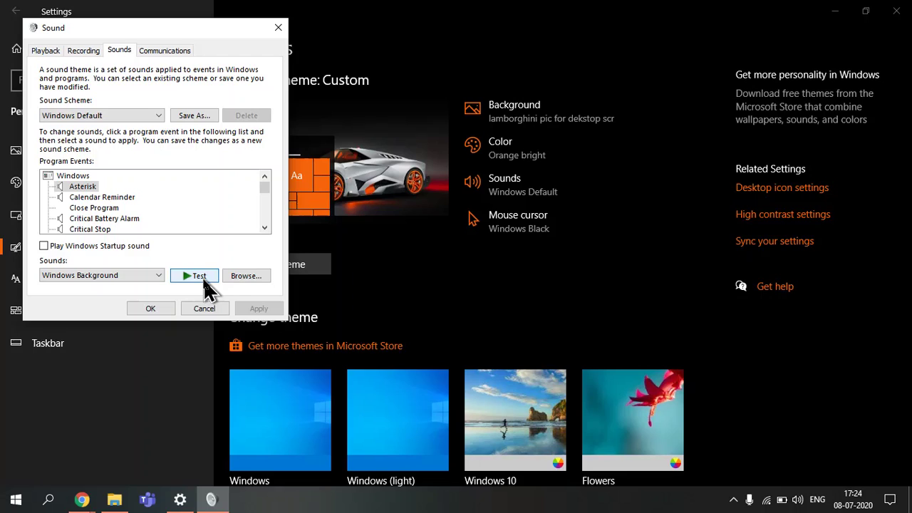
Step: View the sounds available for the Asterisk event, keep Windows Background, and accept the sound settings
{"action": "left_click", "coordinate": [152, 277]}
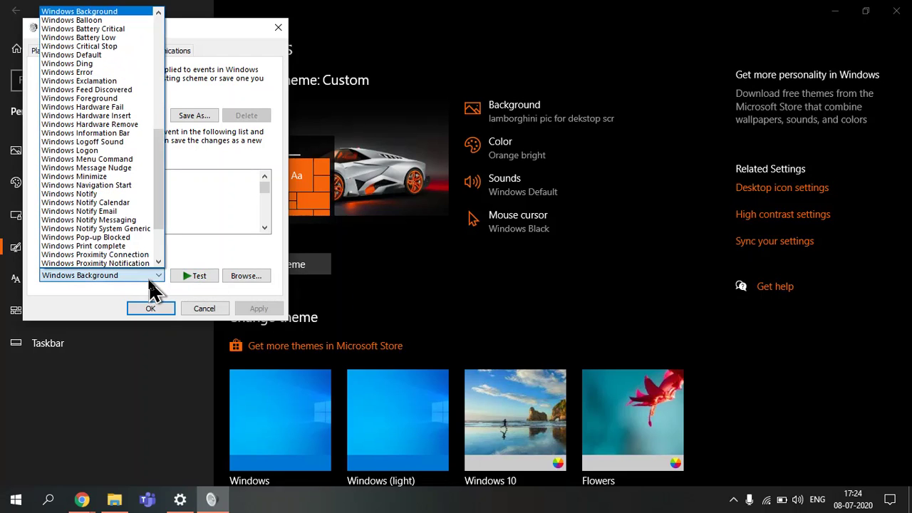
{"action": "left_click", "coordinate": [151, 278]}
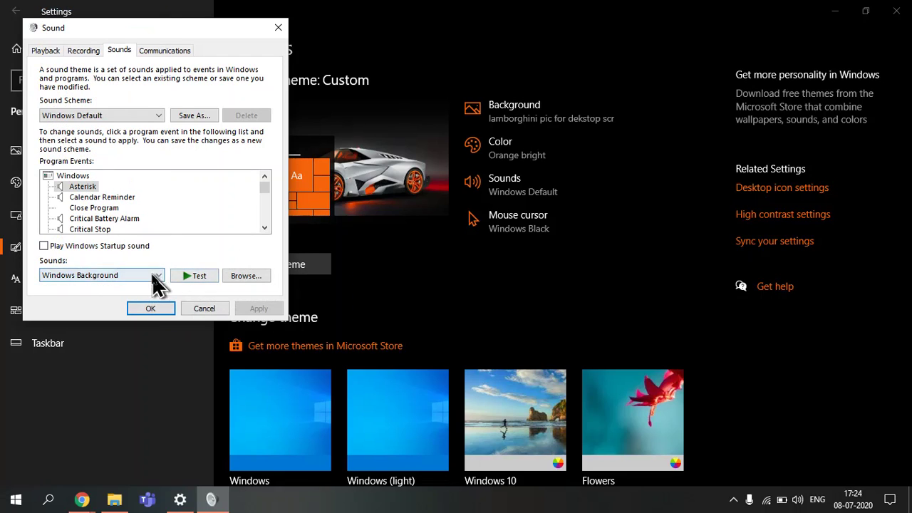
{"action": "left_click", "coordinate": [156, 277]}
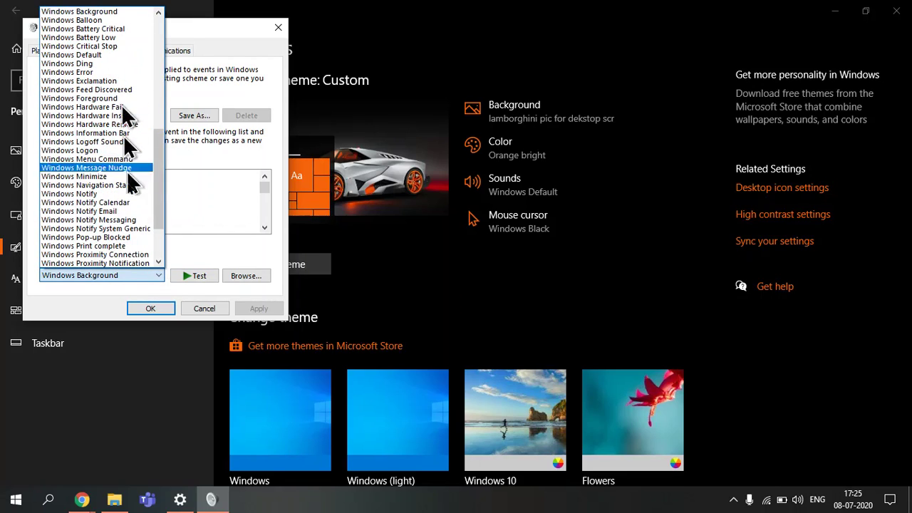
{"action": "left_click", "coordinate": [132, 280]}
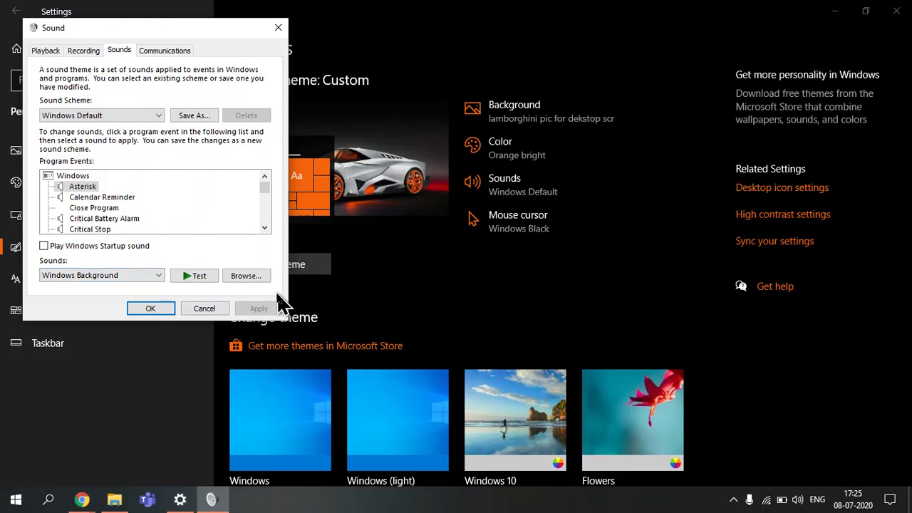
{"action": "left_click", "coordinate": [140, 310]}
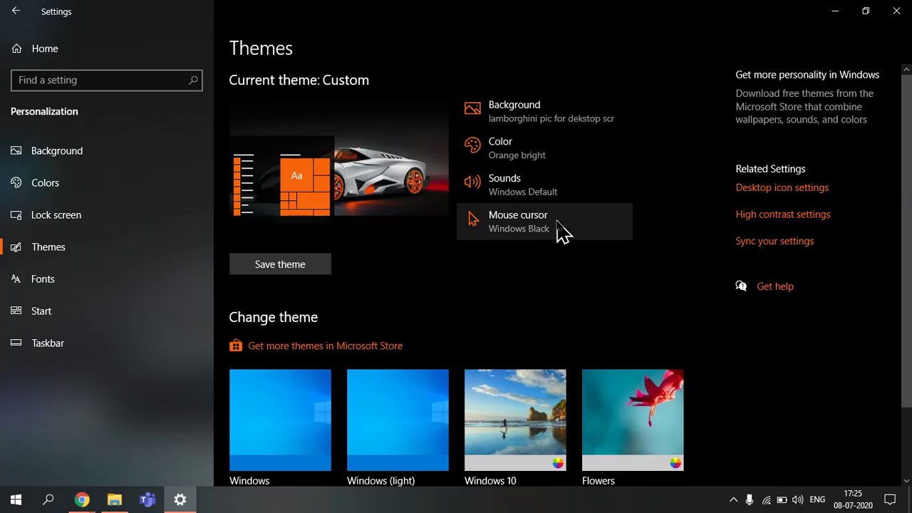
Step: Open the theme's mouse cursor settings, view the button configuration, and look through the pointers of the Windows Black scheme
{"action": "left_click", "coordinate": [516, 231]}
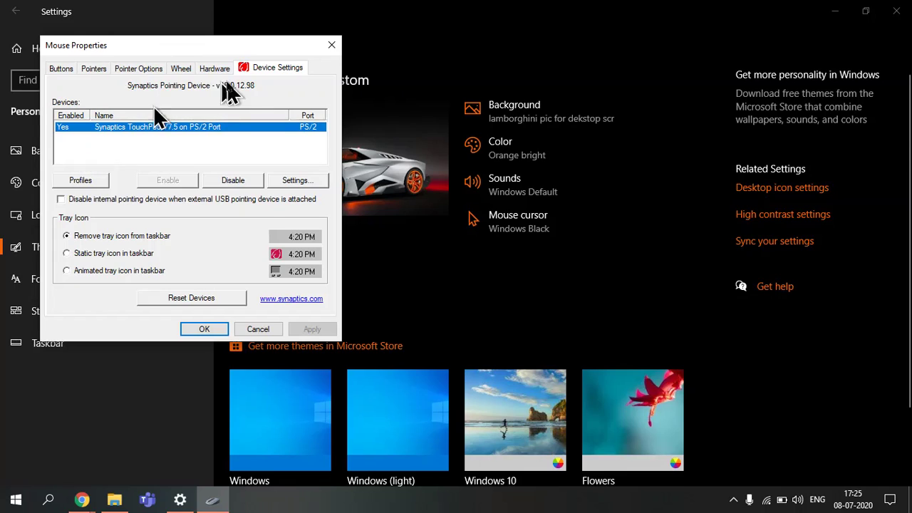
{"action": "left_click", "coordinate": [61, 69]}
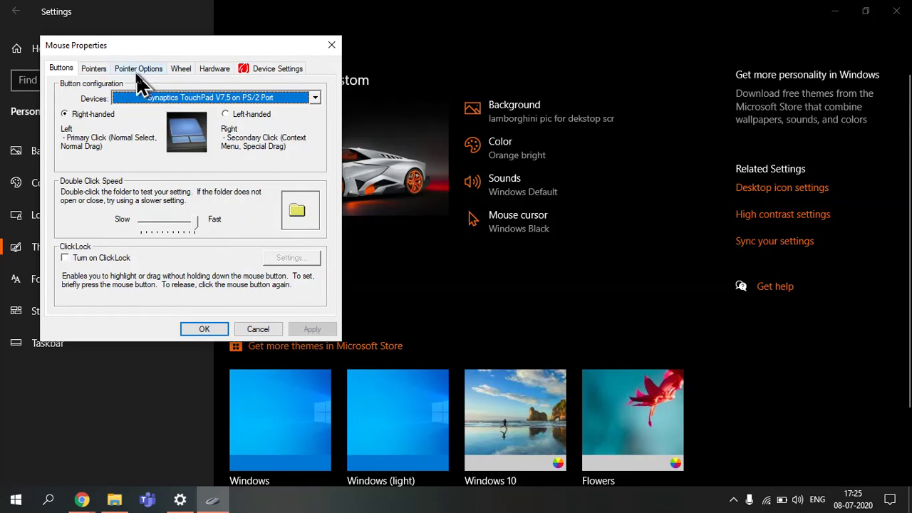
{"action": "left_click", "coordinate": [94, 69]}
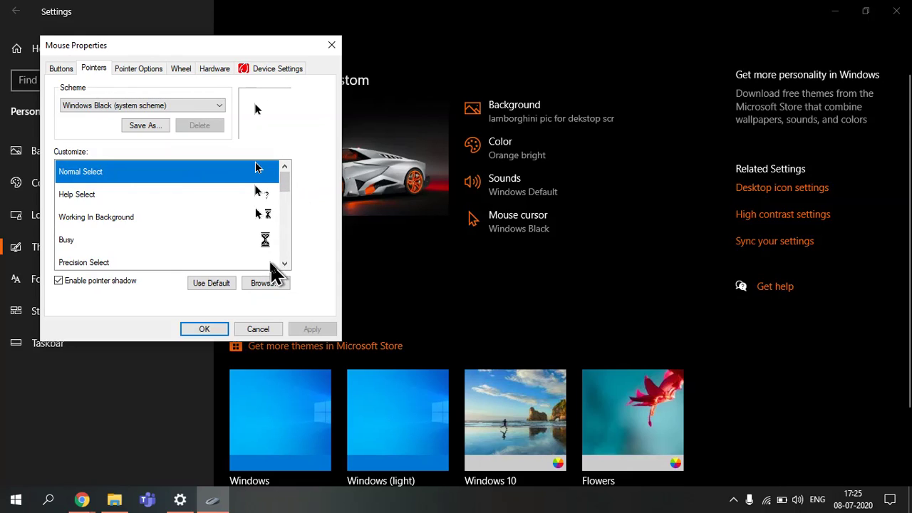
{"action": "left_click_drag", "start_coordinate": [289, 187], "coordinate": [290, 197]}
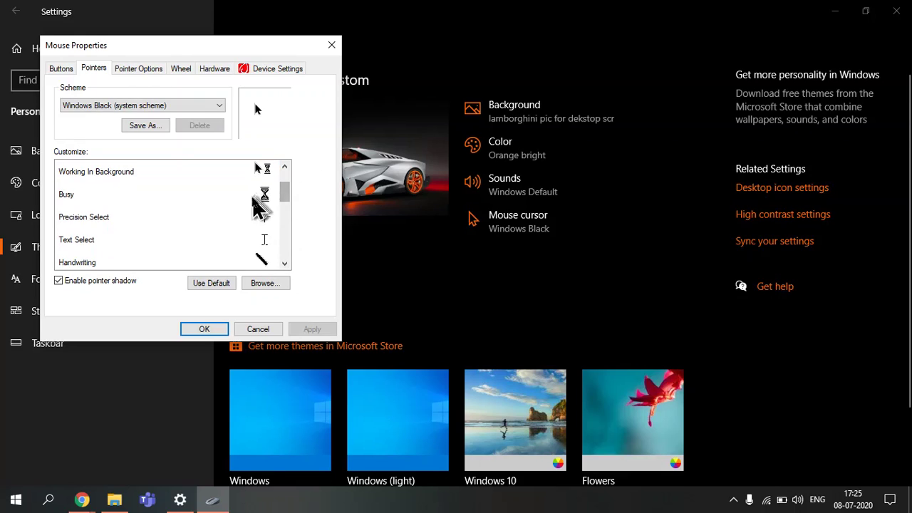
Step: Replace the Busy pointer of the Windows Black scheme with the aero_busy cursor file, apply it, and close the mouse properties
{"action": "left_click", "coordinate": [253, 199]}
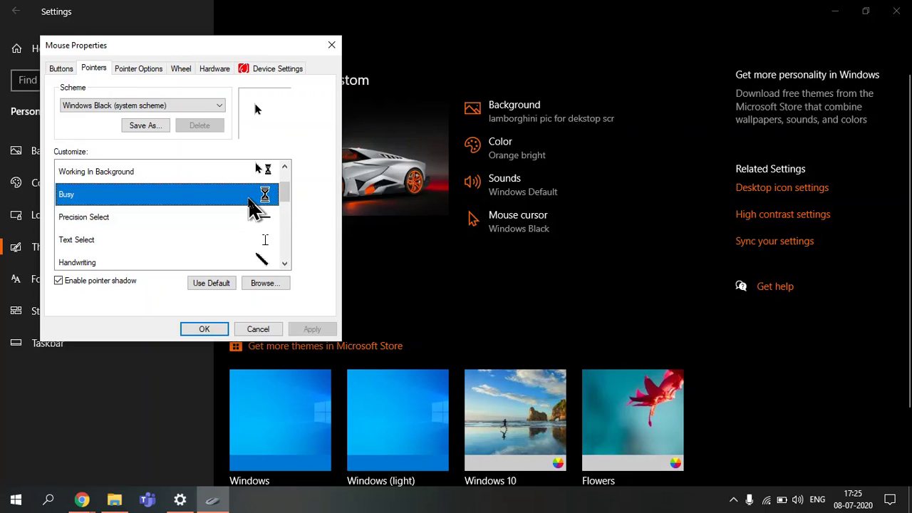
{"action": "left_click", "coordinate": [285, 287]}
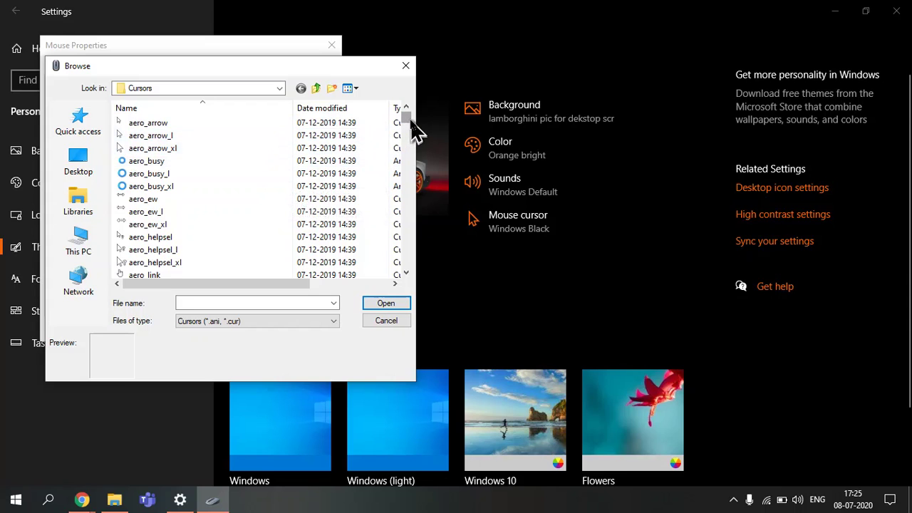
{"action": "mouse_move", "coordinate": [411, 121]}
{"action": "left_mouse_down"}
{"action": "mouse_move", "coordinate": [412, 141]}
{"action": "mouse_move", "coordinate": [413, 114]}
{"action": "left_mouse_up"}
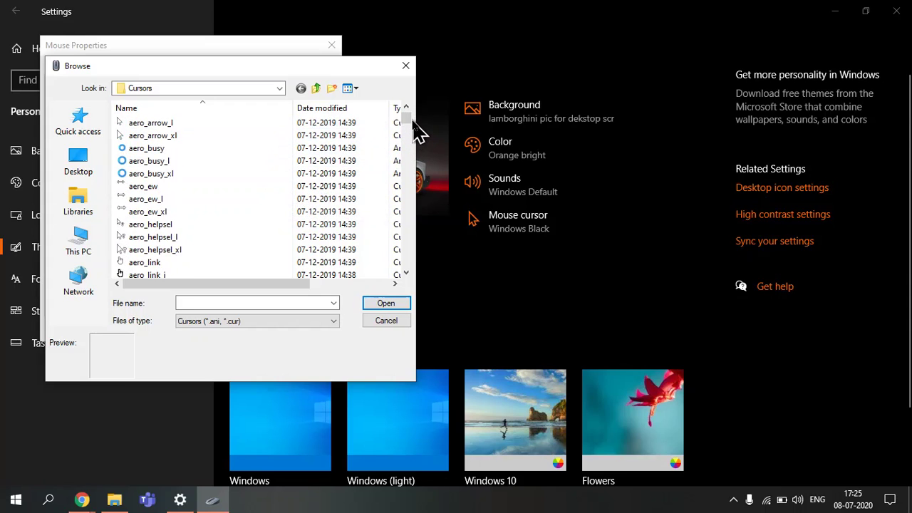
{"action": "left_click", "coordinate": [193, 151]}
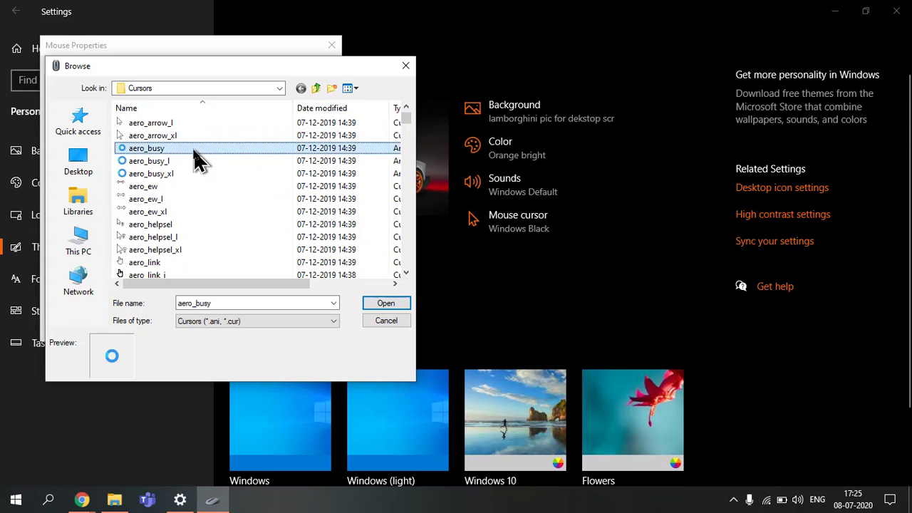
{"action": "left_click", "coordinate": [386, 303]}
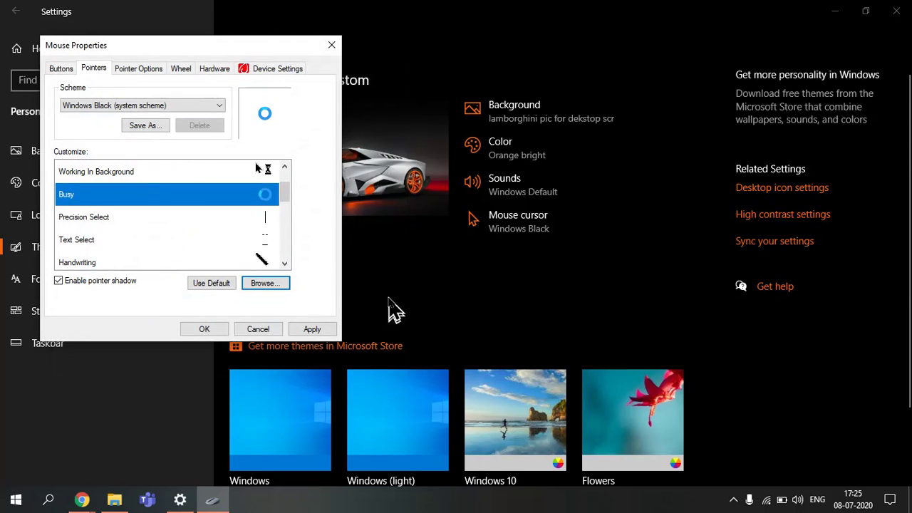
{"action": "left_click", "coordinate": [318, 330]}
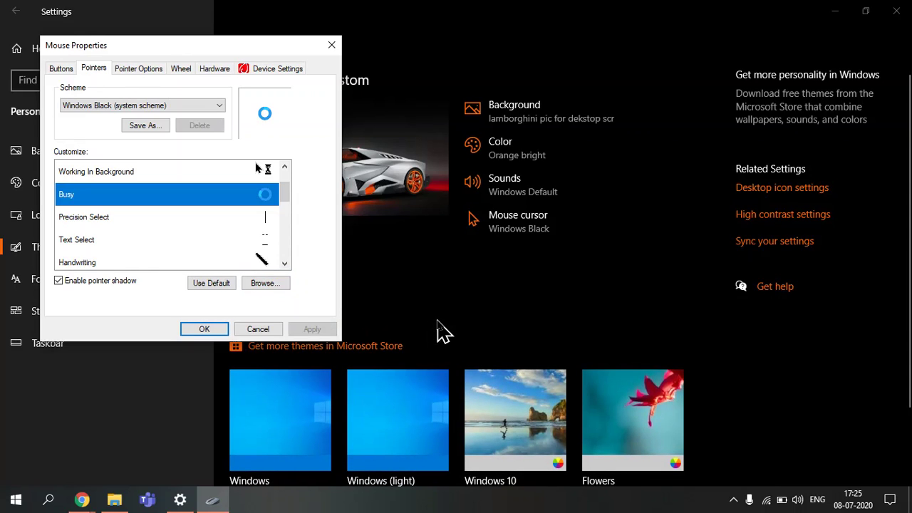
{"action": "left_click", "coordinate": [330, 44]}
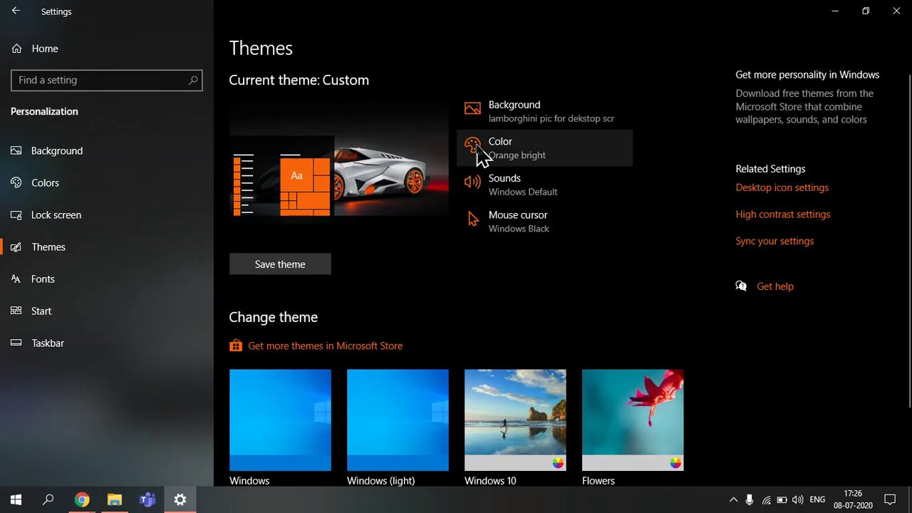
Step: Look over the themes offered under Change theme, and view the Fonts page with its available fonts
{"action": "scroll", "coordinate": [456, 285], "scroll_direction": "down", "scroll_amount": 3}
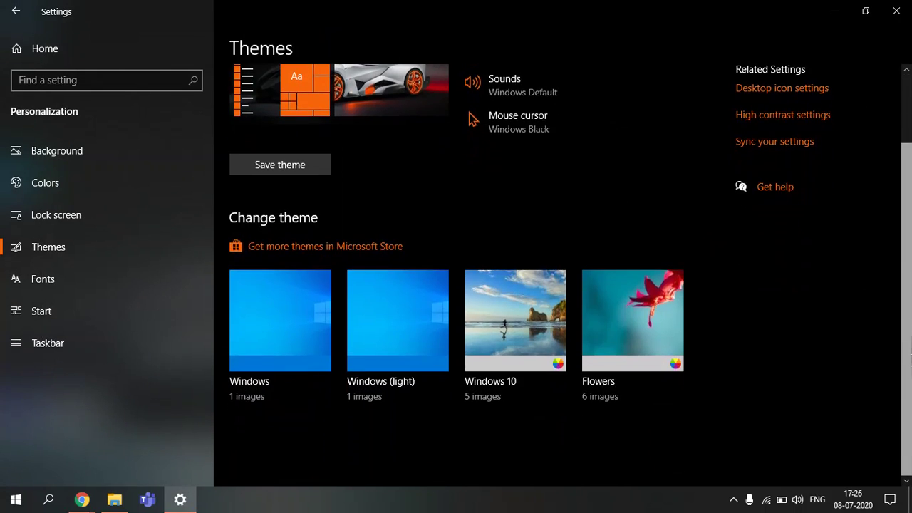
{"action": "scroll", "coordinate": [907, 342], "scroll_direction": "up", "scroll_amount": 3}
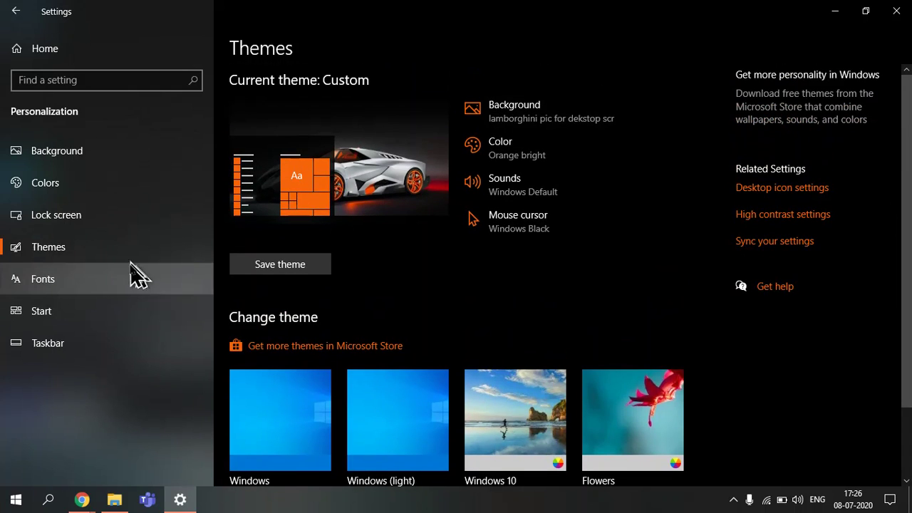
{"action": "left_click", "coordinate": [135, 283]}
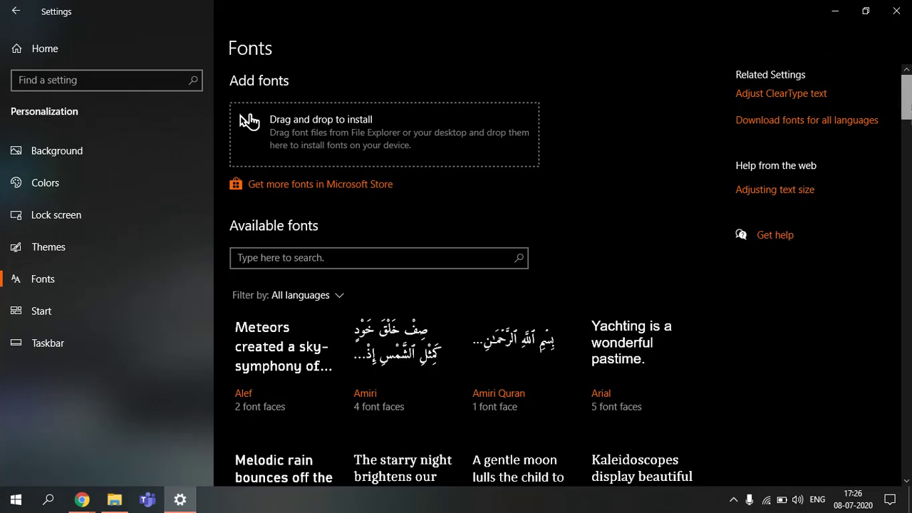
{"action": "scroll", "coordinate": [908, 122], "scroll_direction": "down", "scroll_amount": 3}
{"action": "left_click_drag", "start_coordinate": [910, 123], "coordinate": [910, 262]}
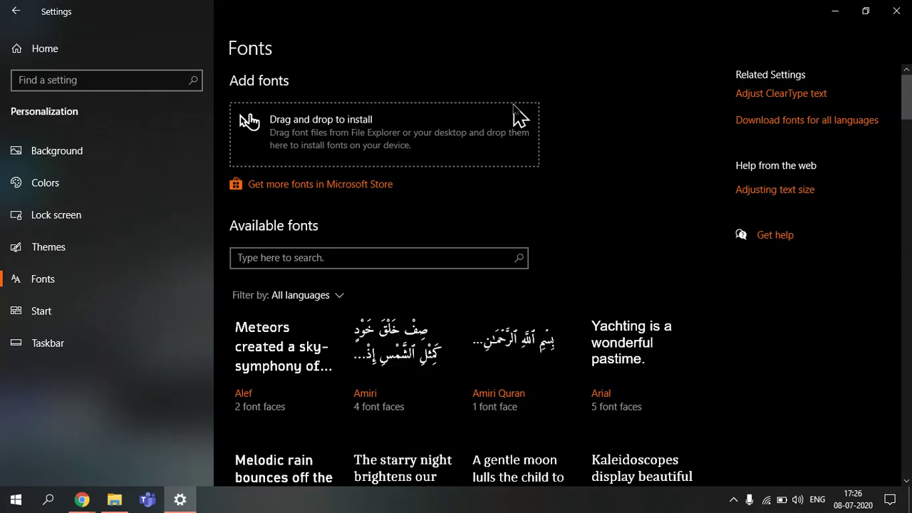
{"action": "mouse_move", "coordinate": [905, 112]}
{"action": "left_mouse_down"}
{"action": "mouse_move", "coordinate": [909, 272]}
{"action": "mouse_move", "coordinate": [902, 114]}
{"action": "left_mouse_up"}
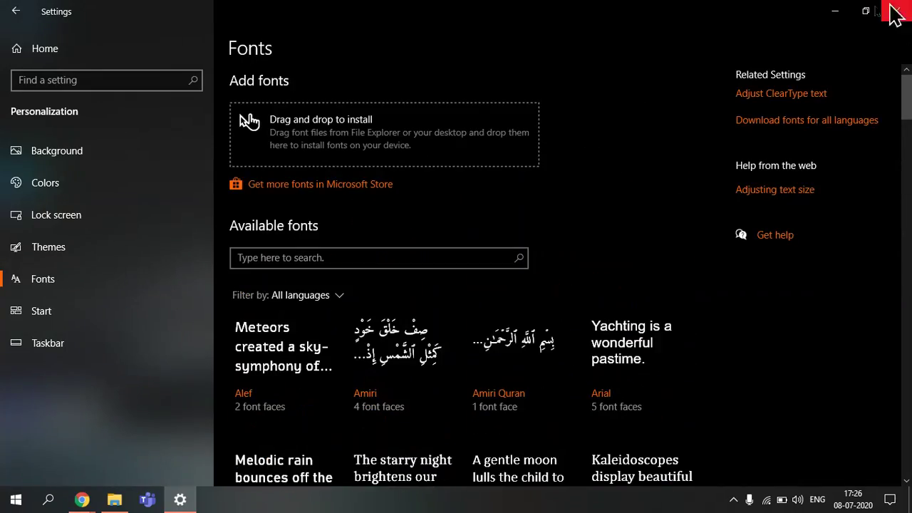
Step: View the Start personalization options and compare them with the Start menu's app list and tiles
{"action": "left_click", "coordinate": [103, 322]}
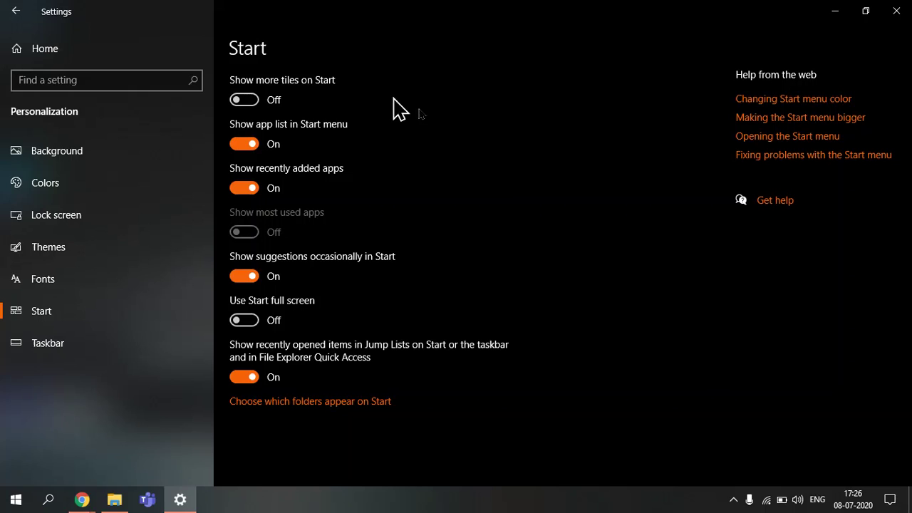
{"action": "key", "text": "super"}
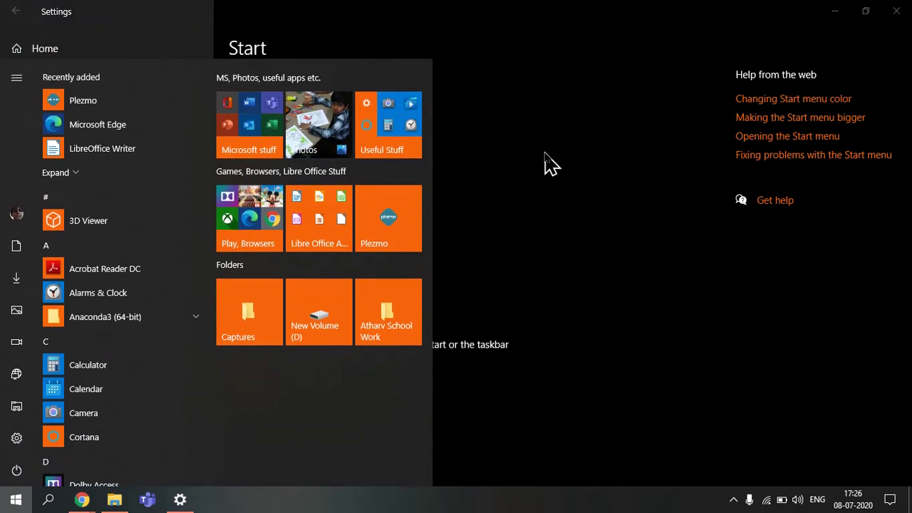
{"action": "key", "text": "super"}
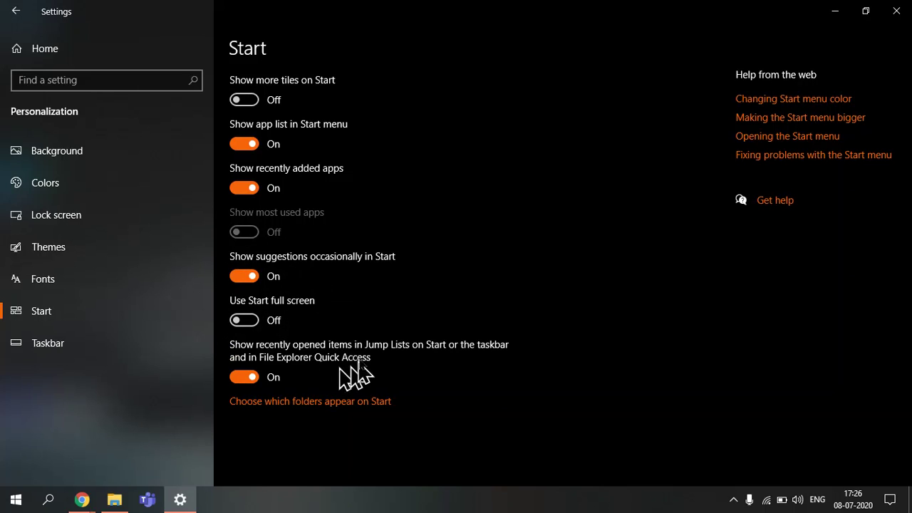
{"action": "key", "text": "super"}
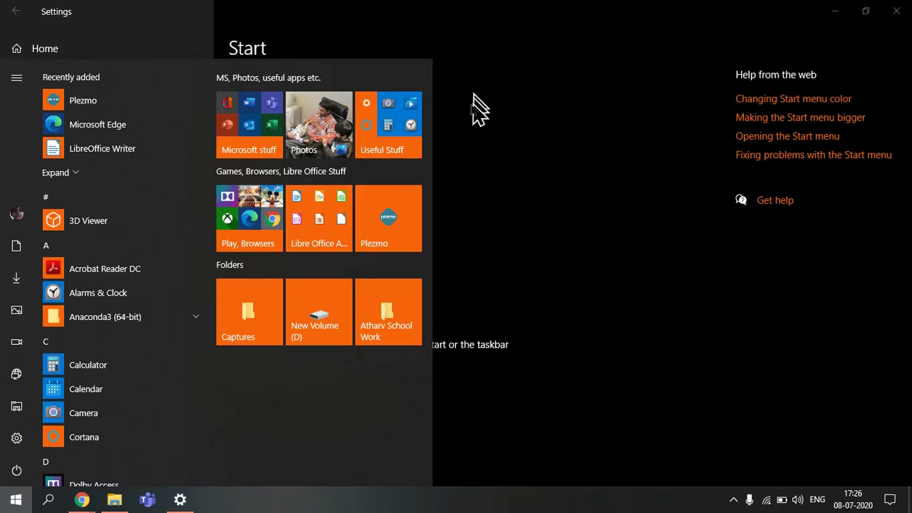
{"action": "left_click", "coordinate": [479, 466]}
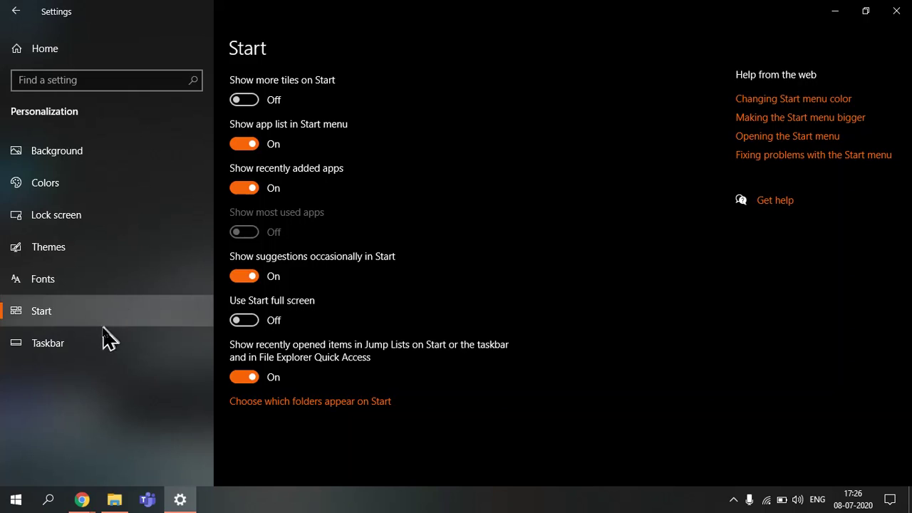
Step: View the Taskbar personalization page and reach the same settings from the taskbar itself
{"action": "left_click", "coordinate": [104, 348]}
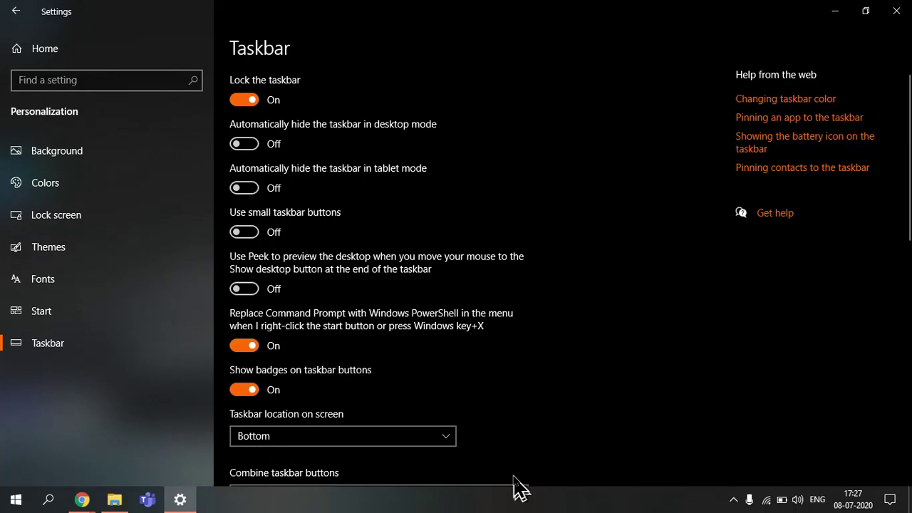
{"action": "right_click", "coordinate": [521, 500]}
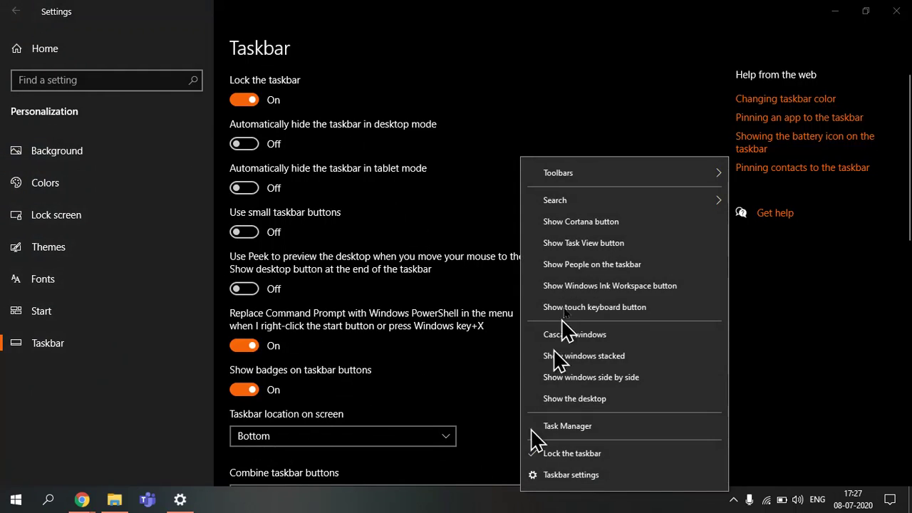
{"action": "left_click", "coordinate": [589, 484]}
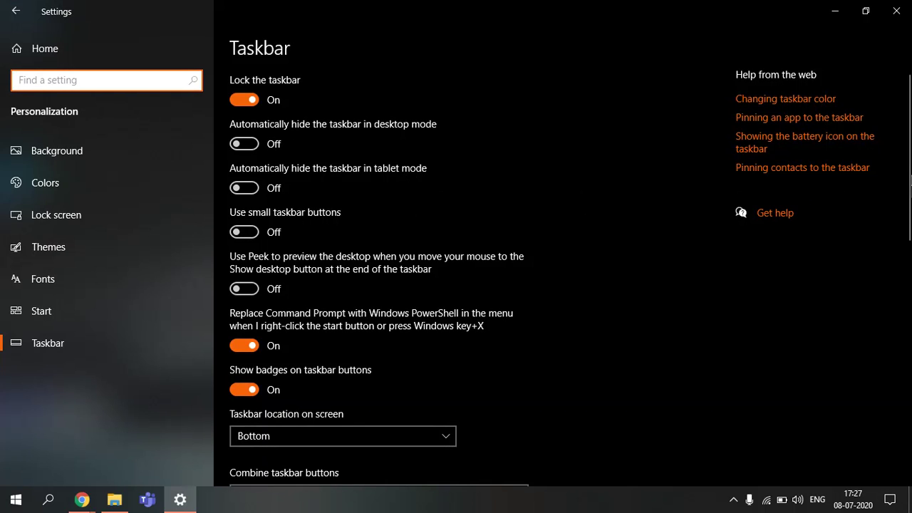
Step: View the choices for the taskbar location on screen and keep Bottom
{"action": "scroll", "coordinate": [909, 185], "scroll_direction": "down", "scroll_amount": 1}
{"action": "scroll", "coordinate": [909, 185], "scroll_direction": "up", "scroll_amount": 1}
{"action": "left_click_drag", "start_coordinate": [910, 171], "coordinate": [910, 274]}
{"action": "left_click", "coordinate": [447, 134]}
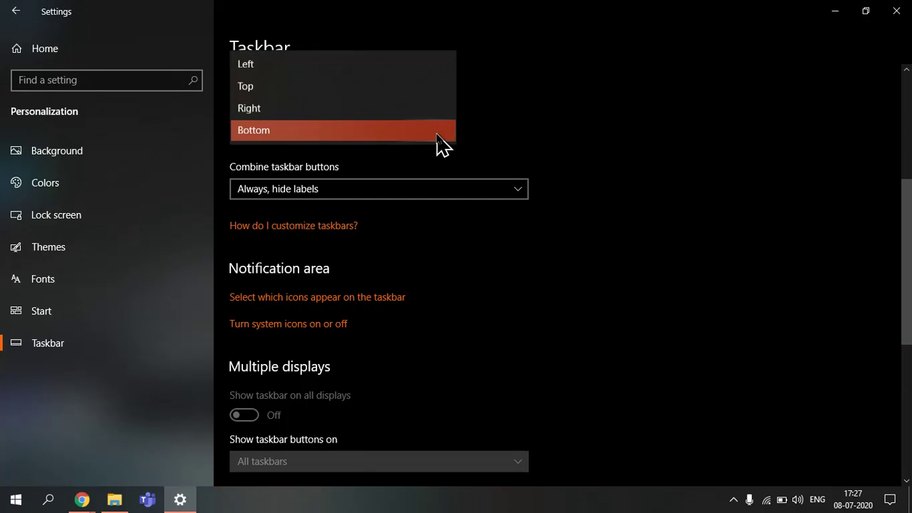
{"action": "left_click", "coordinate": [438, 137]}
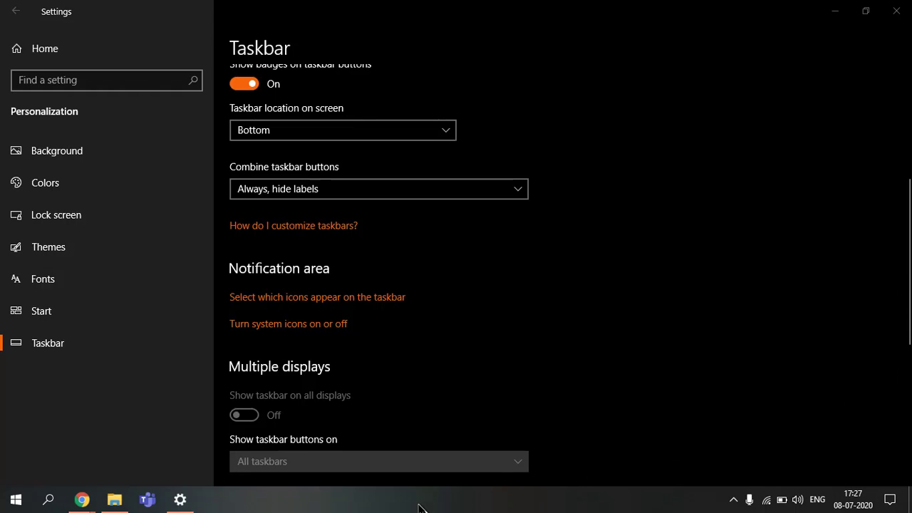
Step: Try the Left taskbar location on screen and set it back to Bottom
{"action": "left_click", "coordinate": [403, 134]}
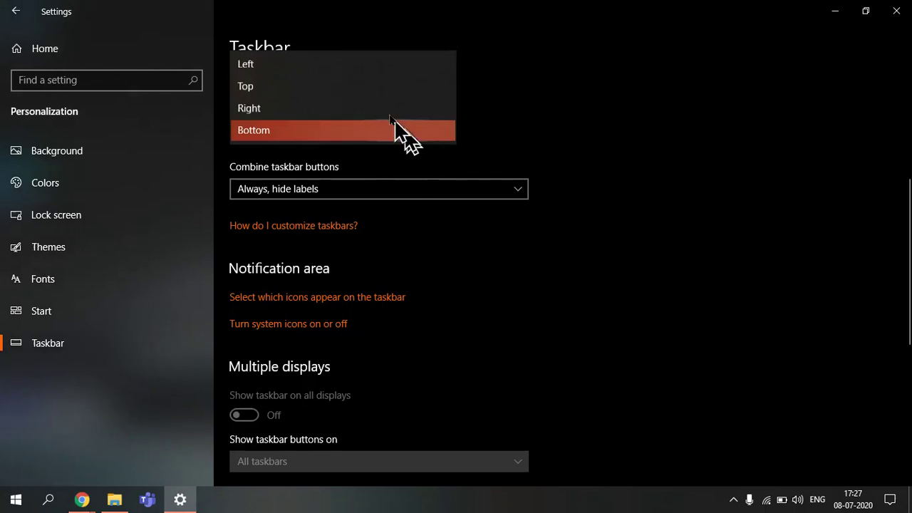
{"action": "left_click", "coordinate": [363, 70]}
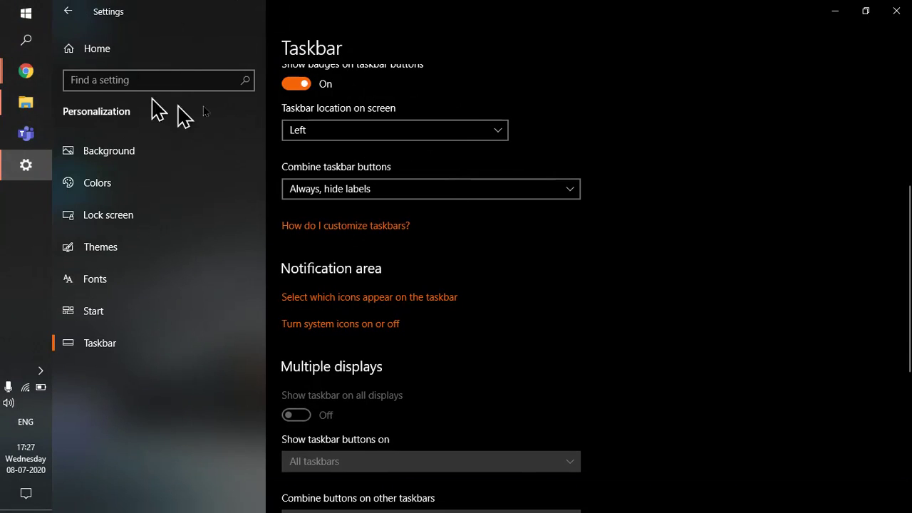
{"action": "left_click", "coordinate": [322, 138]}
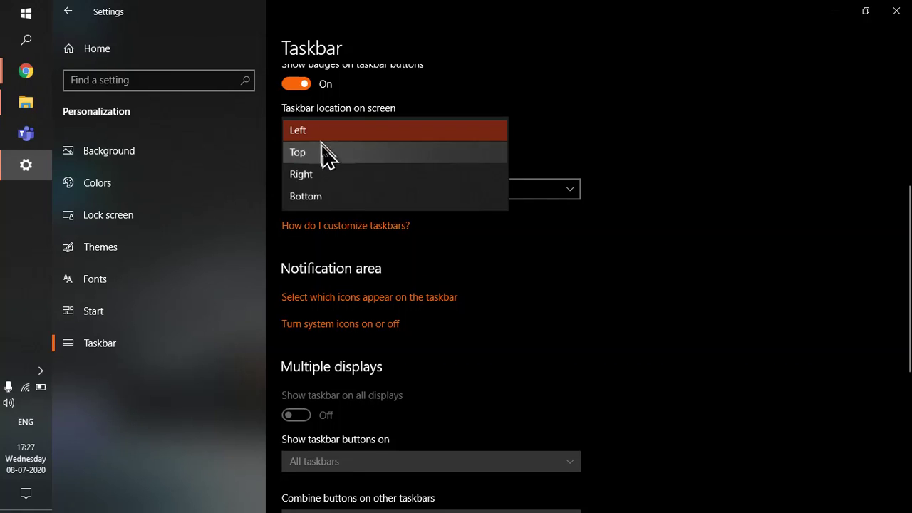
{"action": "left_click", "coordinate": [340, 201]}
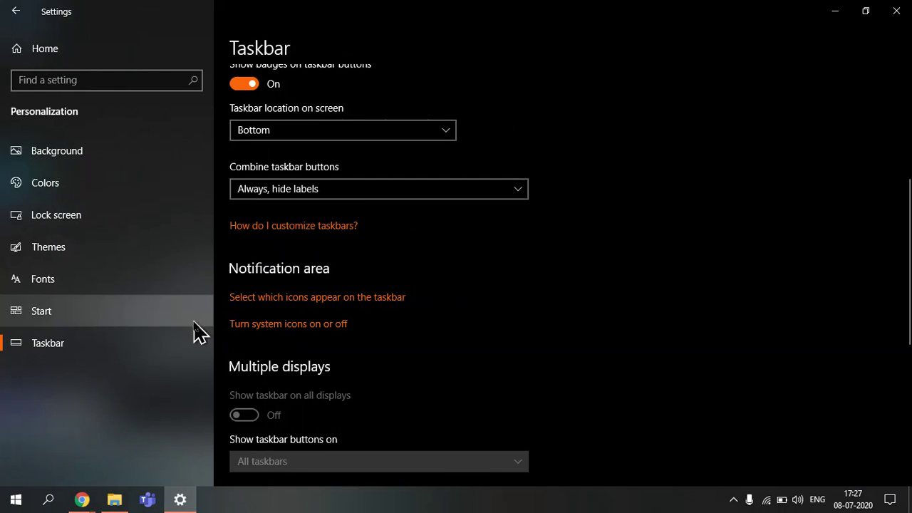
Step: Search Windows Settings for "mouse", open the mouse pointer size setting, and increase the pointer size slightly
{"action": "left_click", "coordinate": [109, 51]}
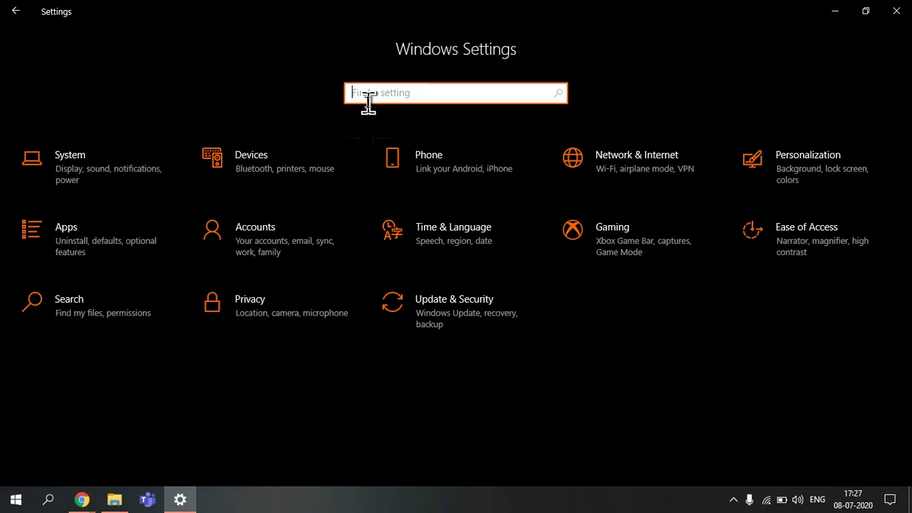
{"action": "type", "text": "mouse"}
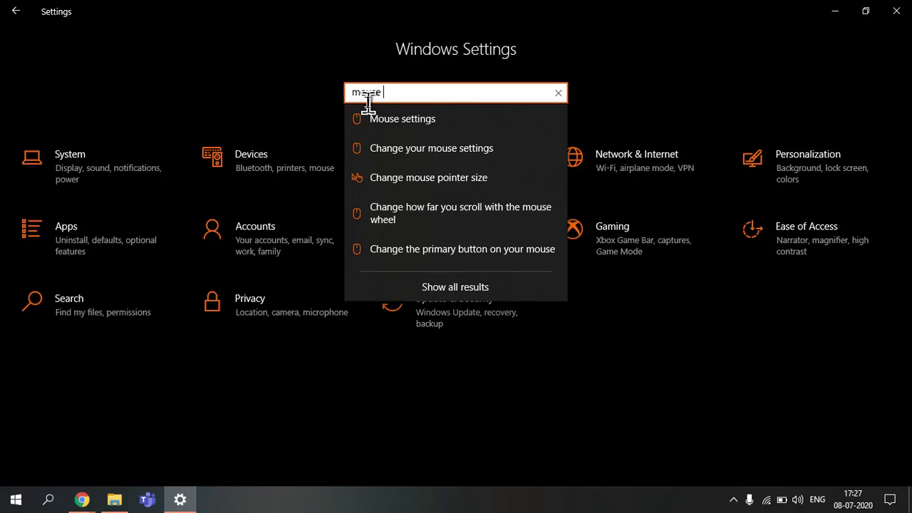
{"action": "left_click", "coordinate": [489, 186]}
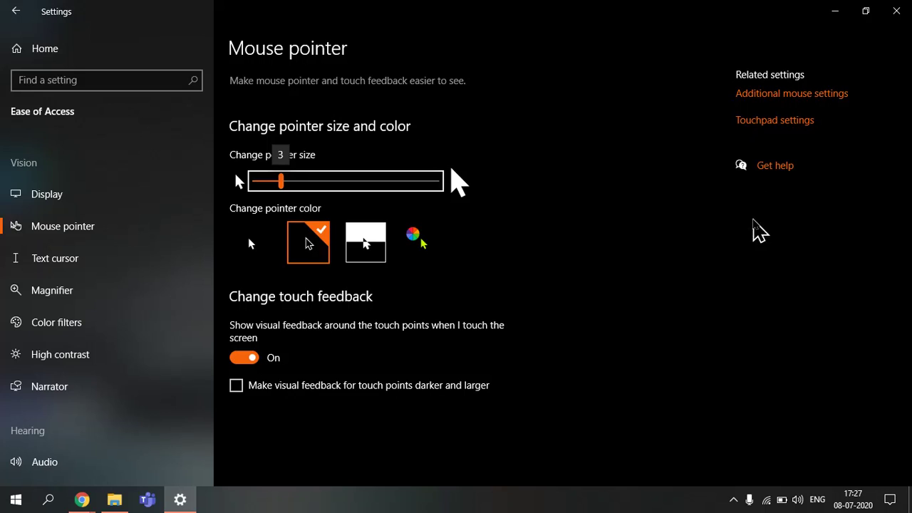
{"action": "left_click_drag", "start_coordinate": [281, 181], "coordinate": [301, 200]}
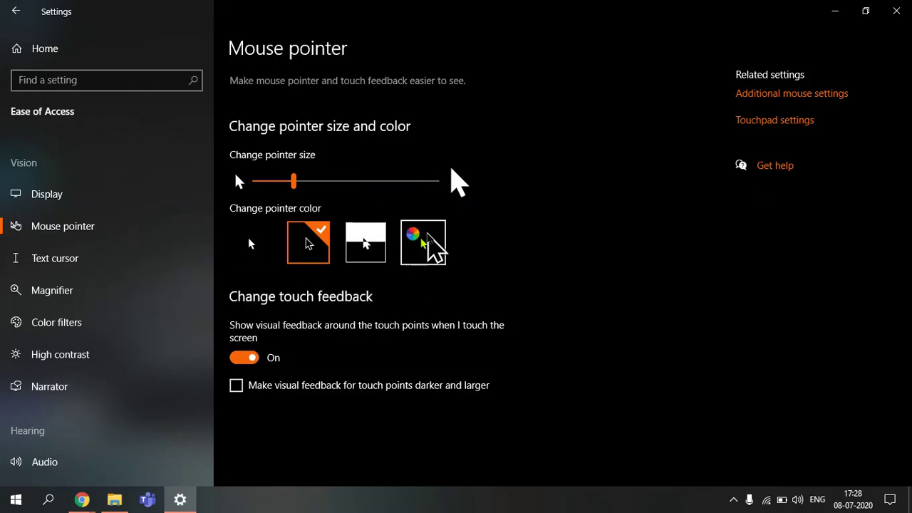
Step: Try the custom, white and inverted pointer colors, and return to the black pointer
{"action": "left_click", "coordinate": [431, 246]}
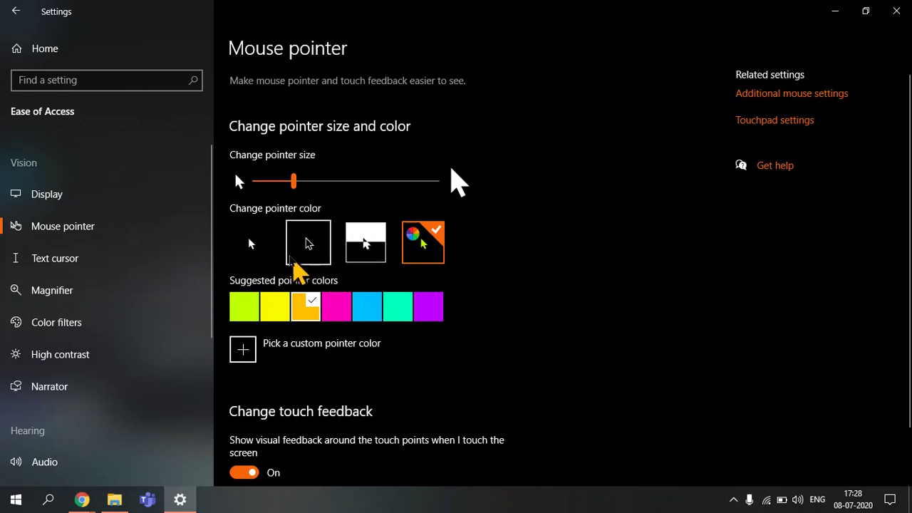
{"action": "left_click", "coordinate": [311, 251]}
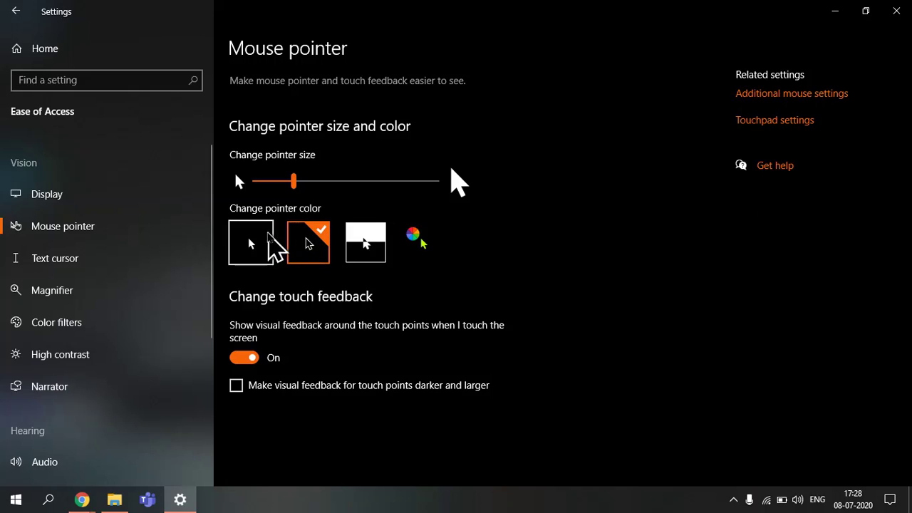
{"action": "left_click", "coordinate": [268, 235]}
{"action": "left_click", "coordinate": [311, 249]}
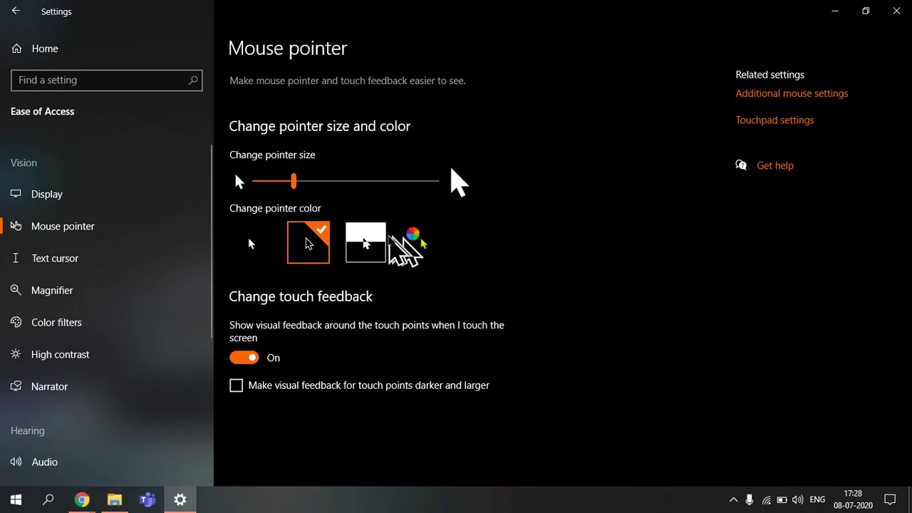
{"action": "left_click", "coordinate": [372, 244]}
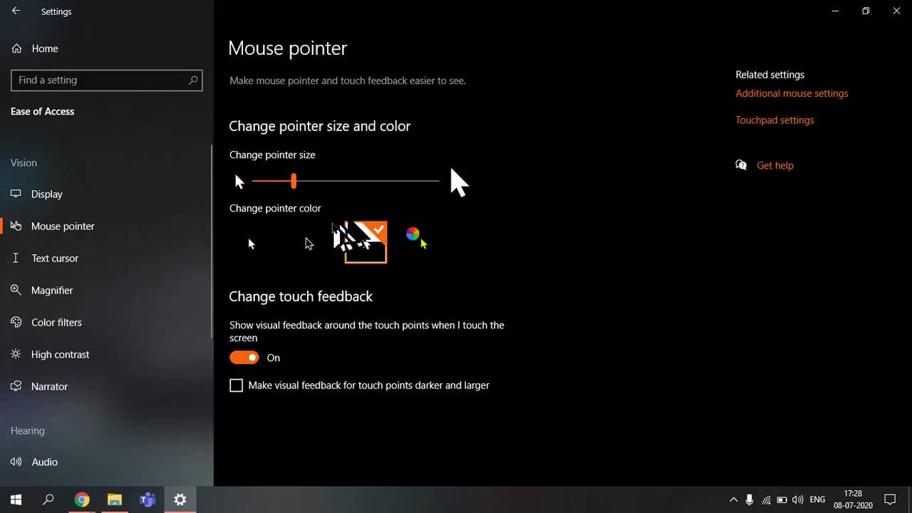
{"action": "left_click", "coordinate": [307, 241]}
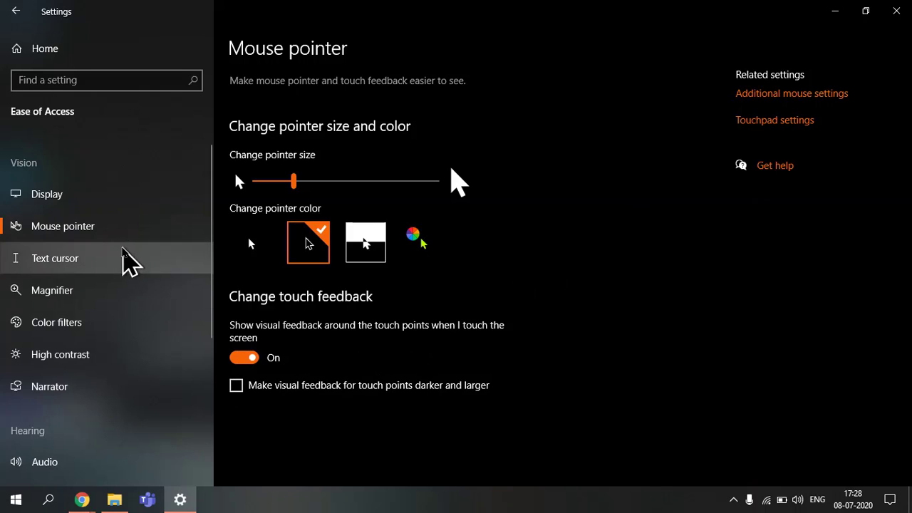
Step: View the text cursor indicator settings, and turn on Magnifier from the Magnifier settings
{"action": "left_click", "coordinate": [121, 256]}
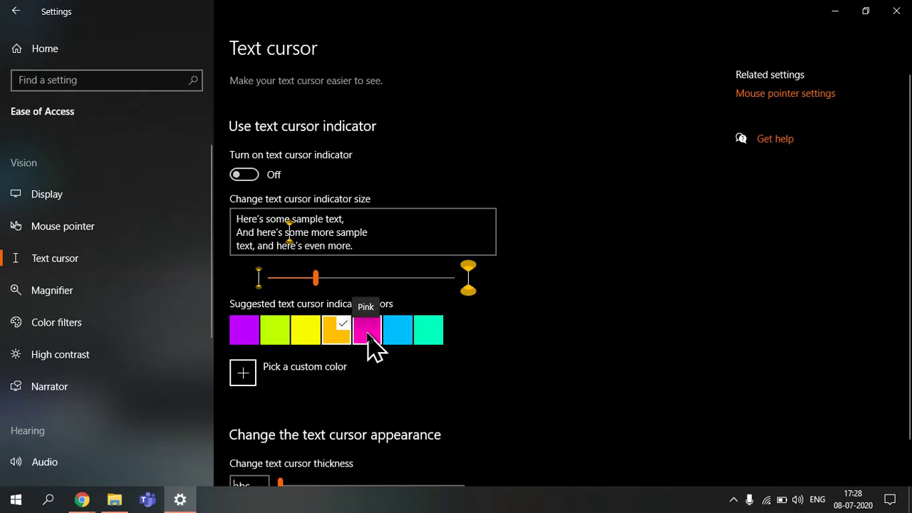
{"action": "left_click", "coordinate": [140, 305]}
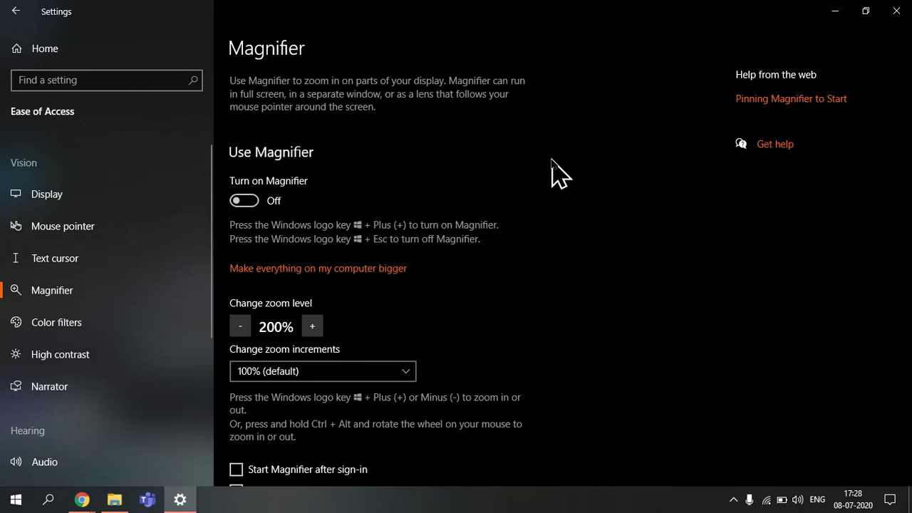
{"action": "left_click", "coordinate": [244, 202]}
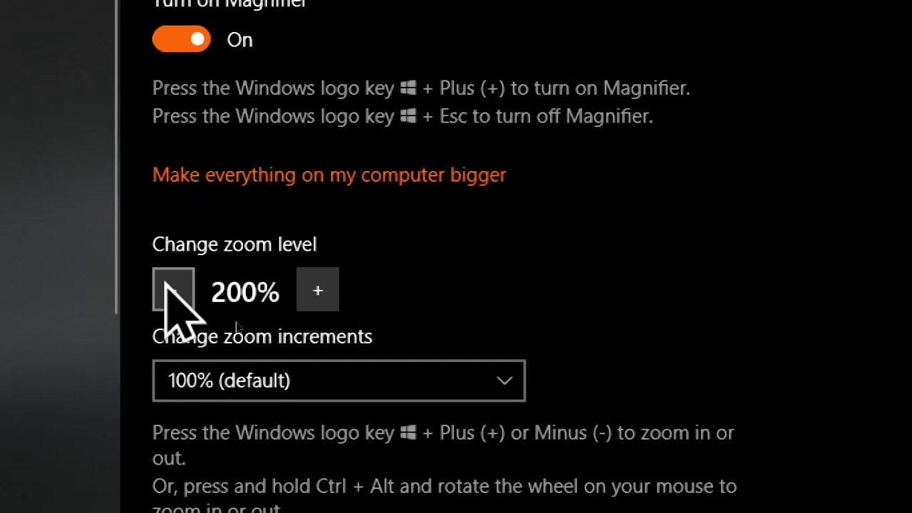
Step: Try Magnifier zoom levels up to 300%, set the zoom level to 100%, and close Magnifier
{"action": "left_click", "coordinate": [169, 288]}
{"action": "left_click", "coordinate": [312, 326]}
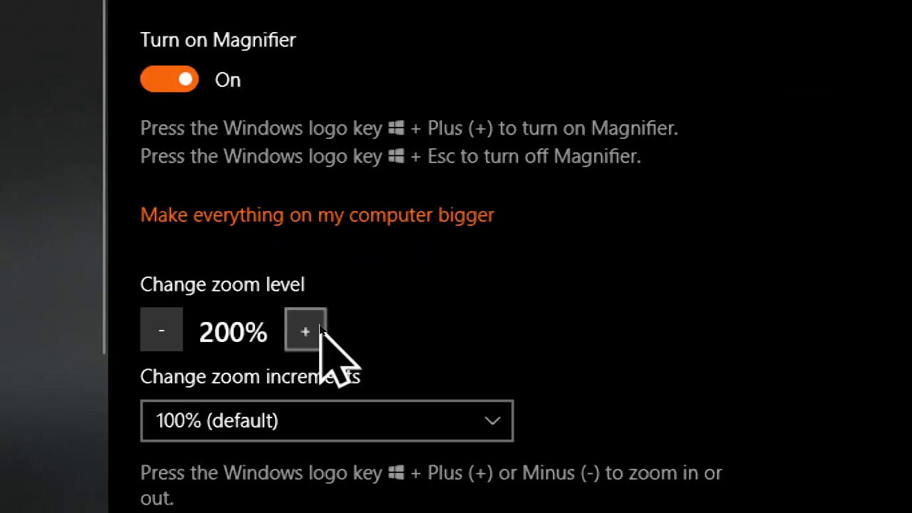
{"action": "left_click", "coordinate": [312, 326]}
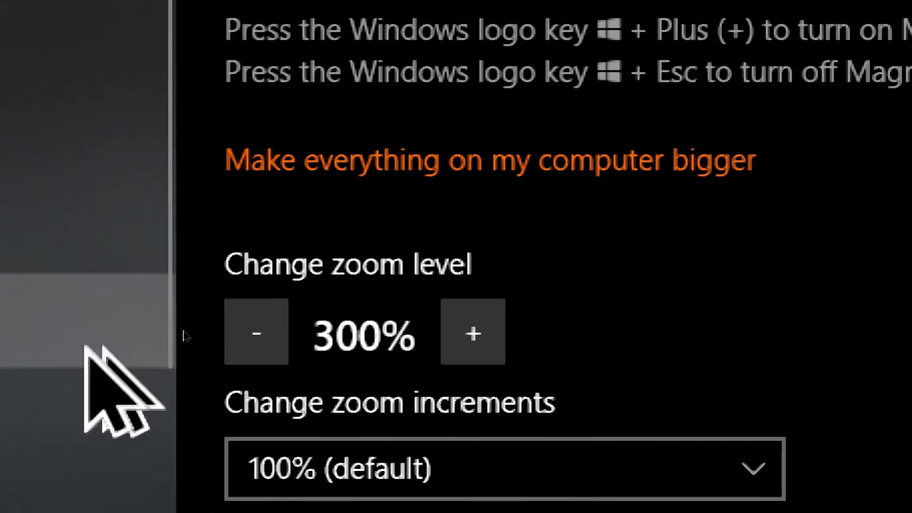
{"action": "left_click", "coordinate": [255, 330]}
{"action": "left_click", "coordinate": [264, 332]}
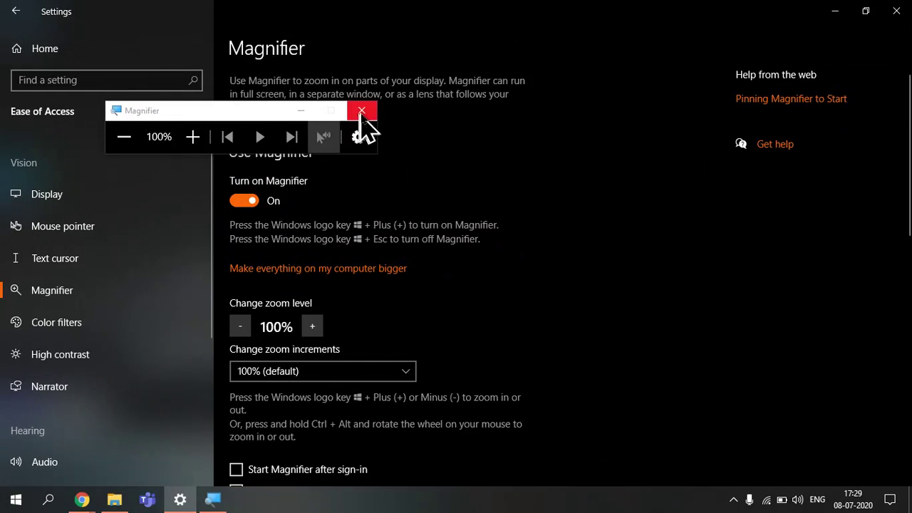
{"action": "left_click", "coordinate": [362, 110]}
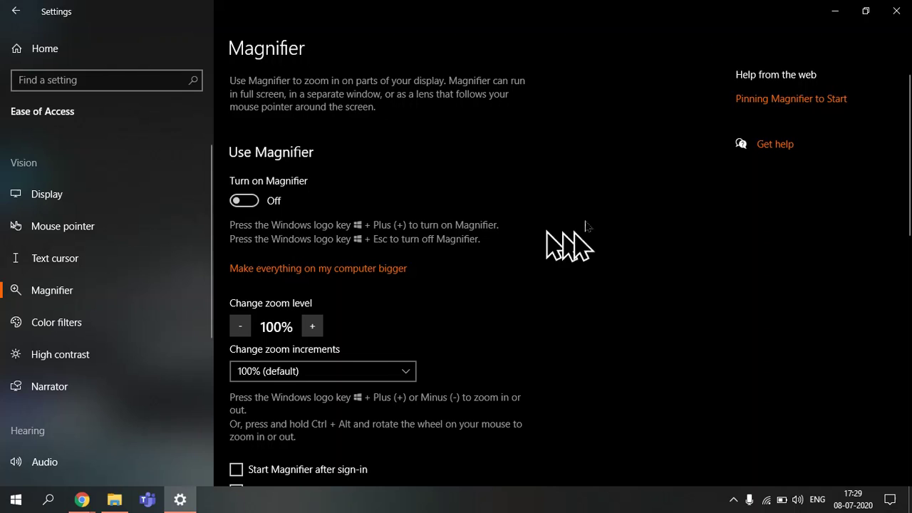
Step: Examine the Magnifier settings for sign-in startup, edge smoothing, view, what Magnifier follows, and reading
{"action": "scroll", "coordinate": [567, 244], "scroll_direction": "down", "scroll_amount": 2}
{"action": "scroll", "coordinate": [566, 244], "scroll_direction": "down", "scroll_amount": 3}
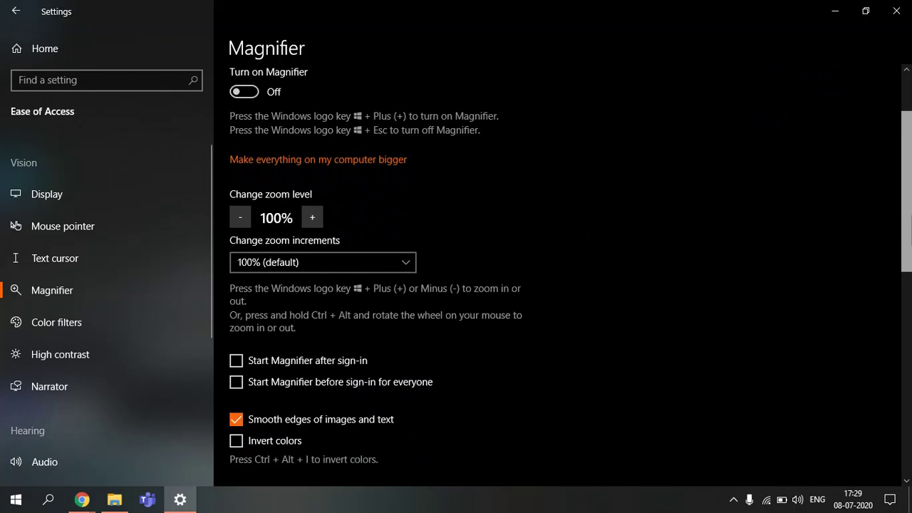
{"action": "scroll", "coordinate": [567, 244], "scroll_direction": "down", "scroll_amount": 2}
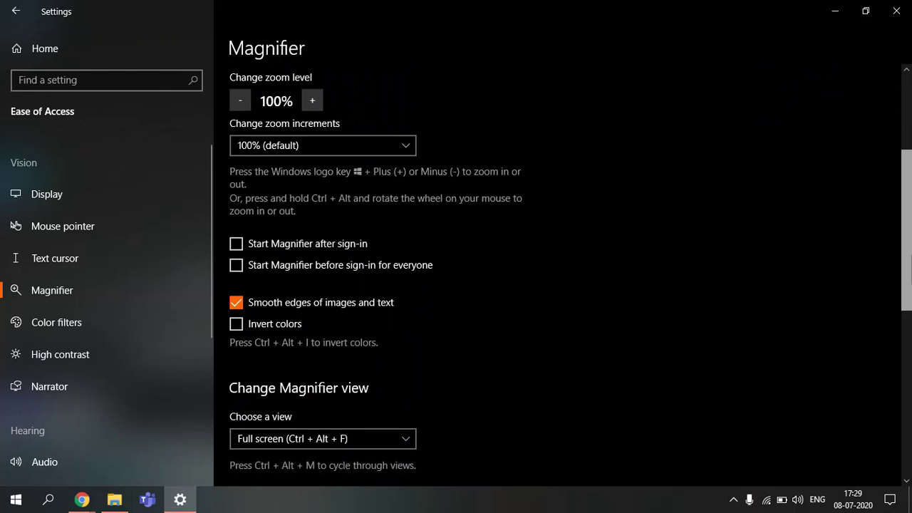
{"action": "scroll", "coordinate": [566, 245], "scroll_direction": "down", "scroll_amount": 2}
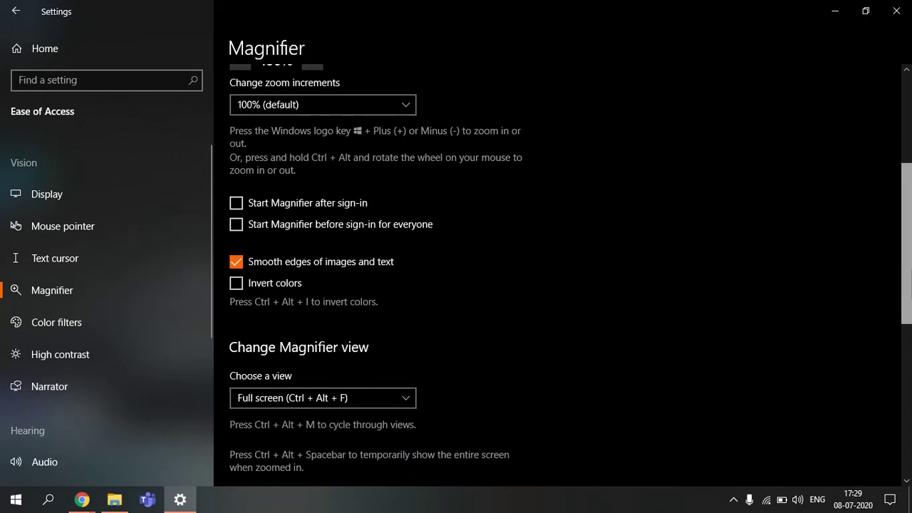
{"action": "scroll", "coordinate": [567, 245], "scroll_direction": "down", "scroll_amount": 3}
{"action": "scroll", "coordinate": [566, 245], "scroll_direction": "down", "scroll_amount": 5}
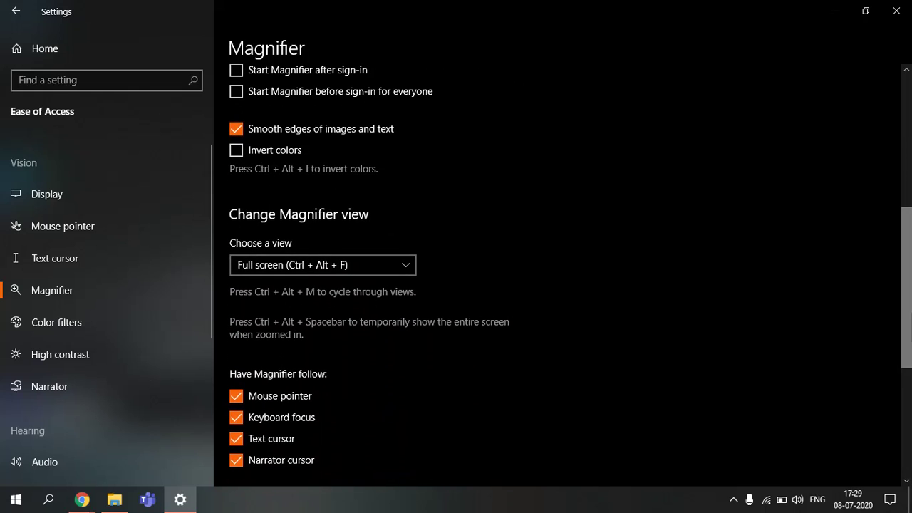
{"action": "scroll", "coordinate": [566, 244], "scroll_direction": "down", "scroll_amount": 4}
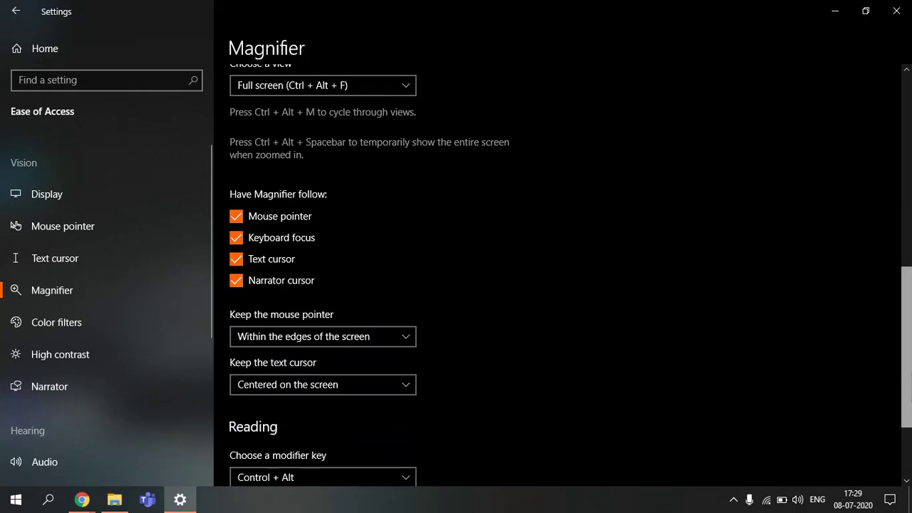
Step: Try turning on color filters, look through the filter choices and color wheel, and turn the filters off again
{"action": "left_click", "coordinate": [105, 328]}
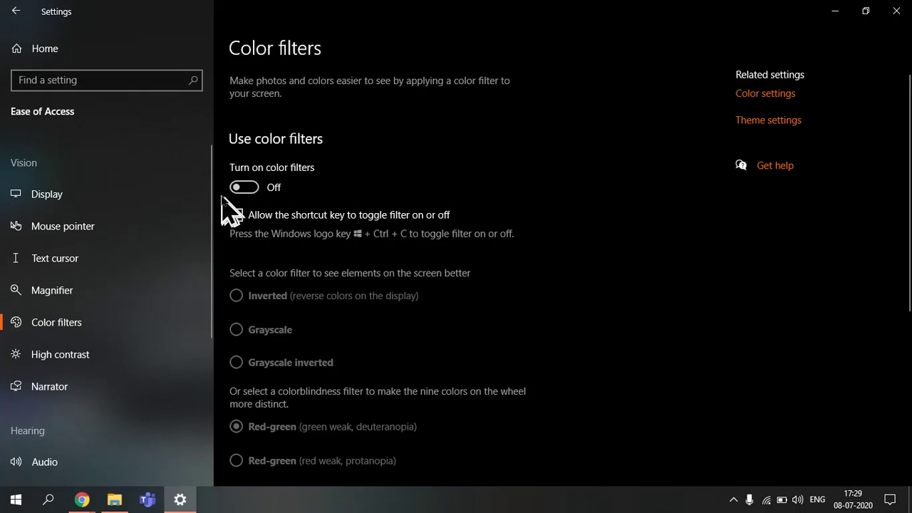
{"action": "left_click", "coordinate": [248, 190]}
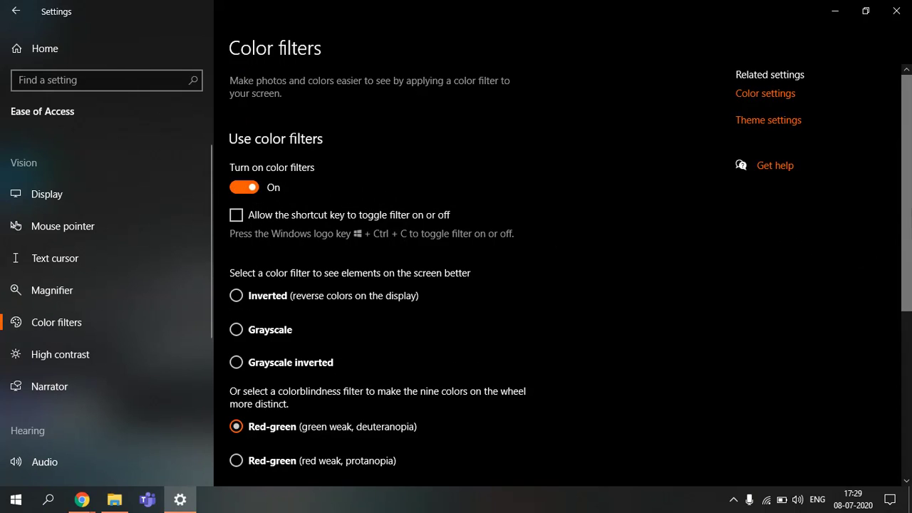
{"action": "scroll", "coordinate": [456, 285], "scroll_direction": "down", "scroll_amount": 5}
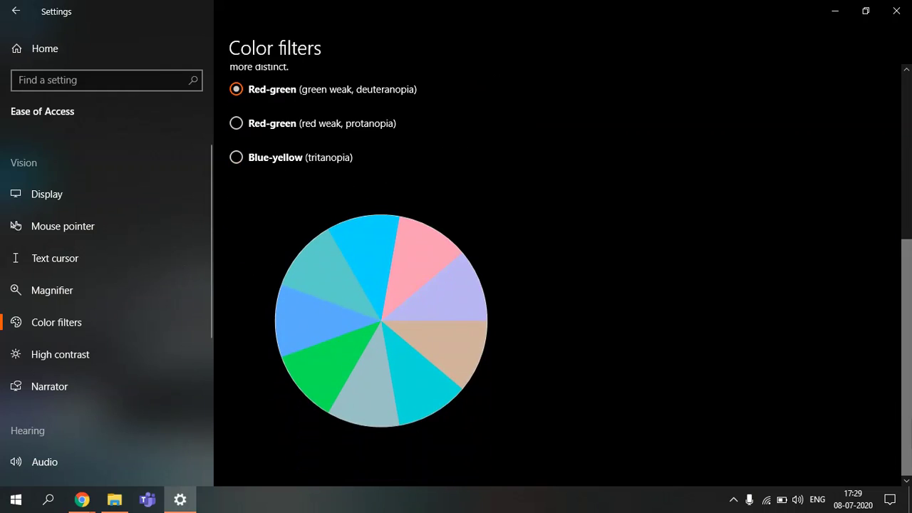
{"action": "scroll", "coordinate": [911, 253], "scroll_direction": "up", "scroll_amount": 5}
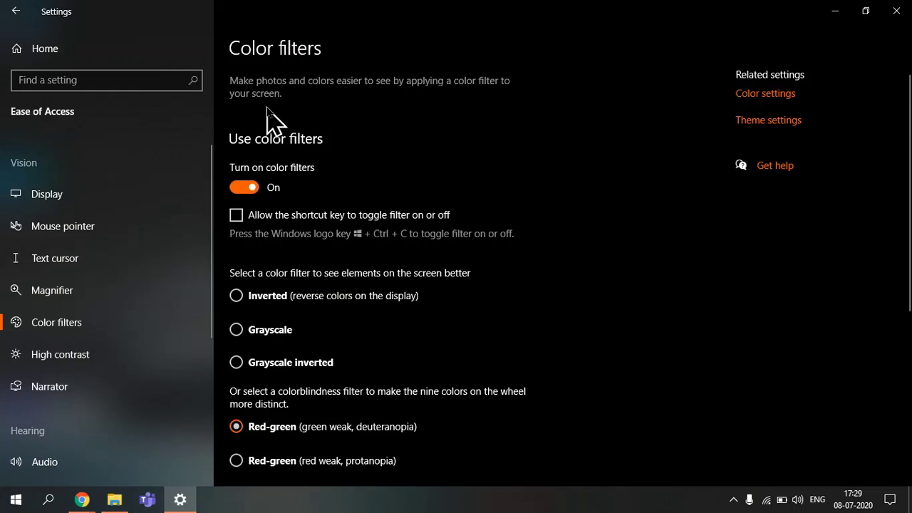
{"action": "left_click", "coordinate": [251, 188]}
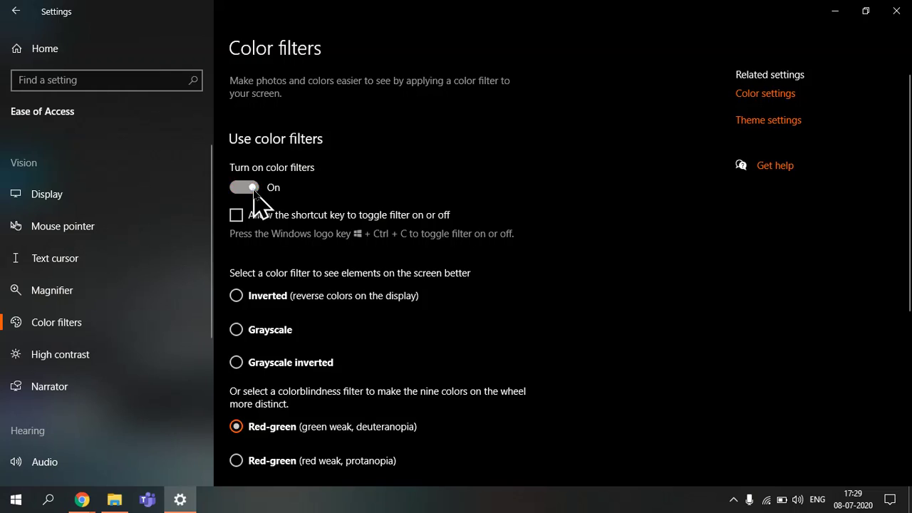
Step: Examine the High contrast theme and color options without turning high contrast on, and close Settings
{"action": "left_click", "coordinate": [144, 354]}
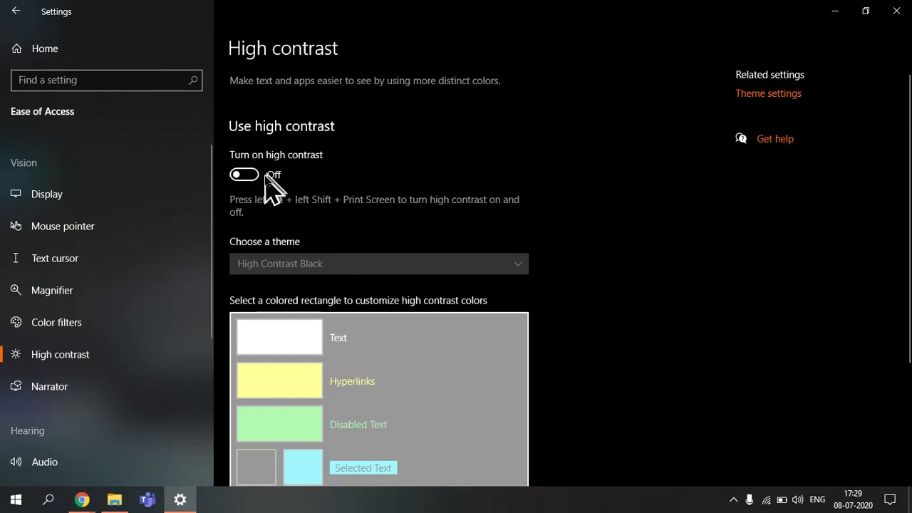
{"action": "scroll", "coordinate": [271, 188], "scroll_direction": "down", "scroll_amount": 1}
{"action": "scroll", "coordinate": [456, 270], "scroll_direction": "down", "scroll_amount": 1}
{"action": "scroll", "coordinate": [899, 128], "scroll_direction": "up", "scroll_amount": 1}
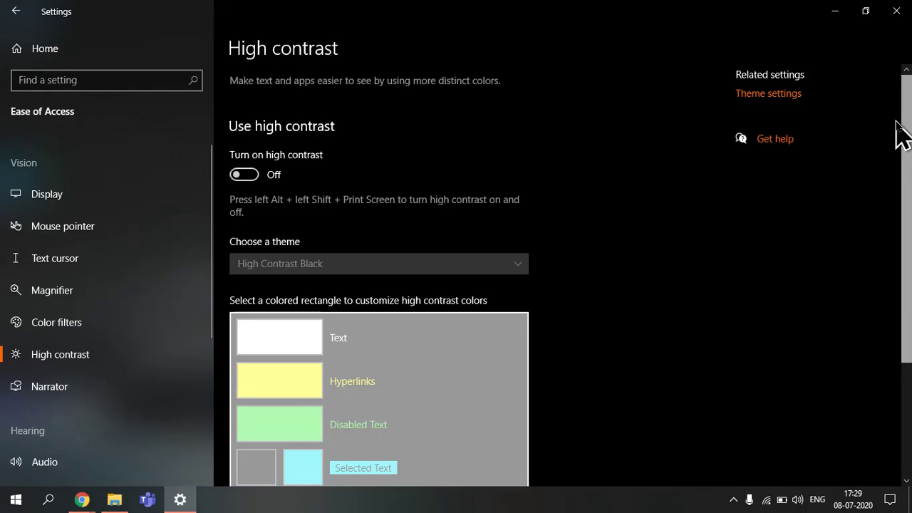
{"action": "left_click_drag", "start_coordinate": [897, 128], "coordinate": [895, 221]}
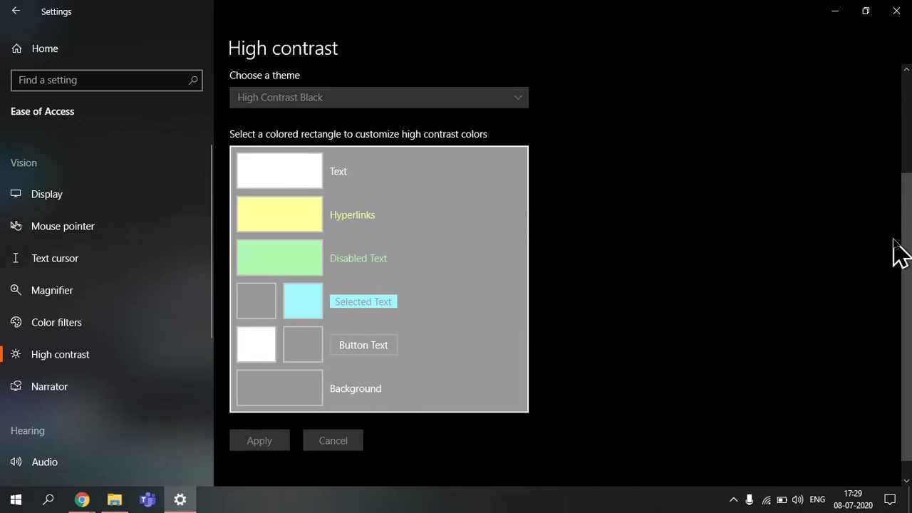
{"action": "left_click_drag", "start_coordinate": [899, 253], "coordinate": [898, 155]}
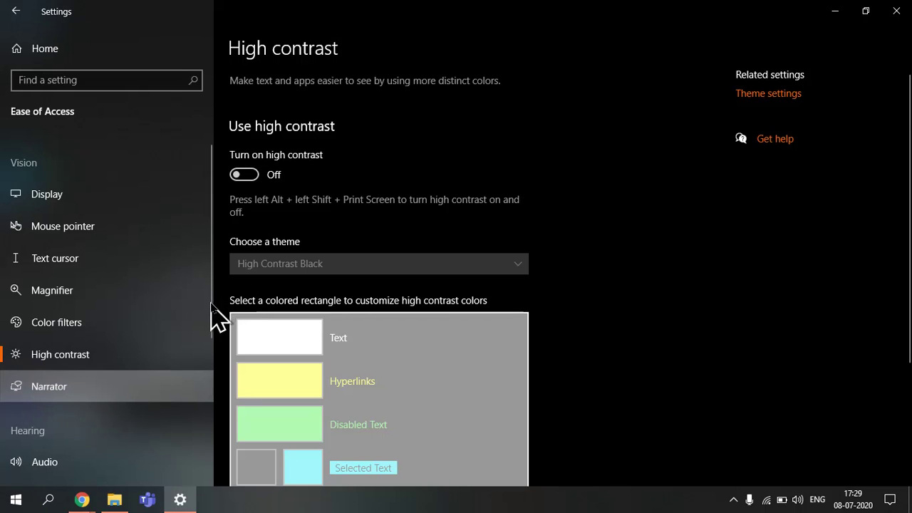
{"action": "left_click", "coordinate": [896, 11]}
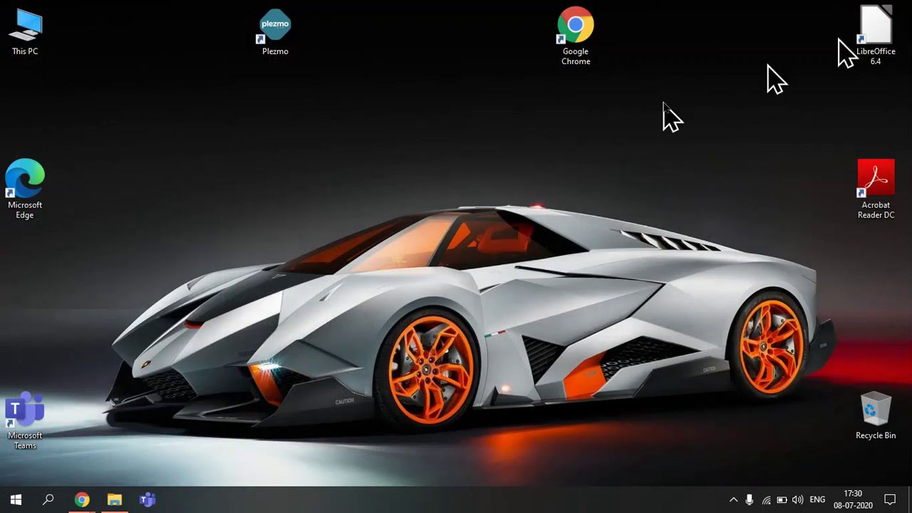